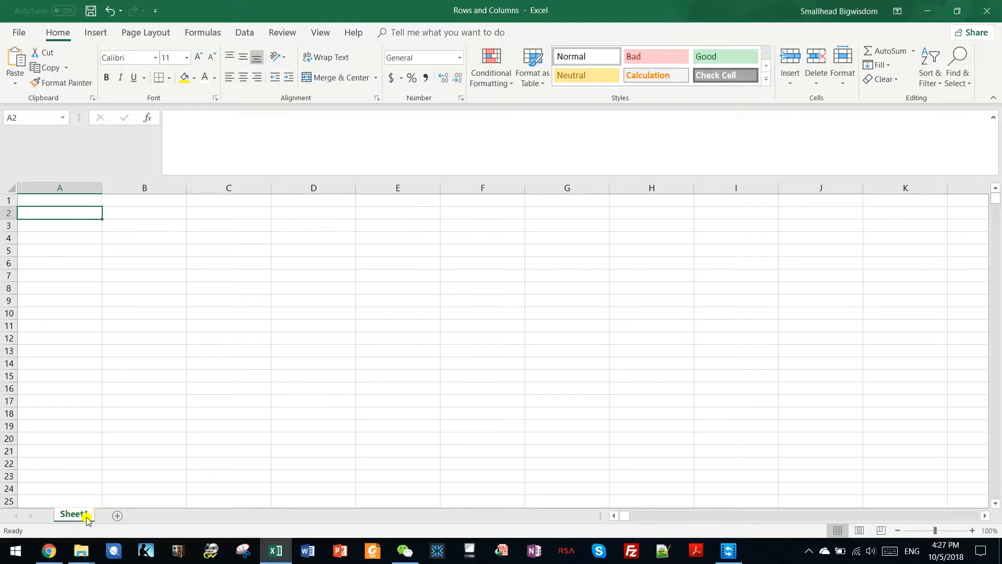
Step: Add a second worksheet and return to Sheet1
click(120, 519)
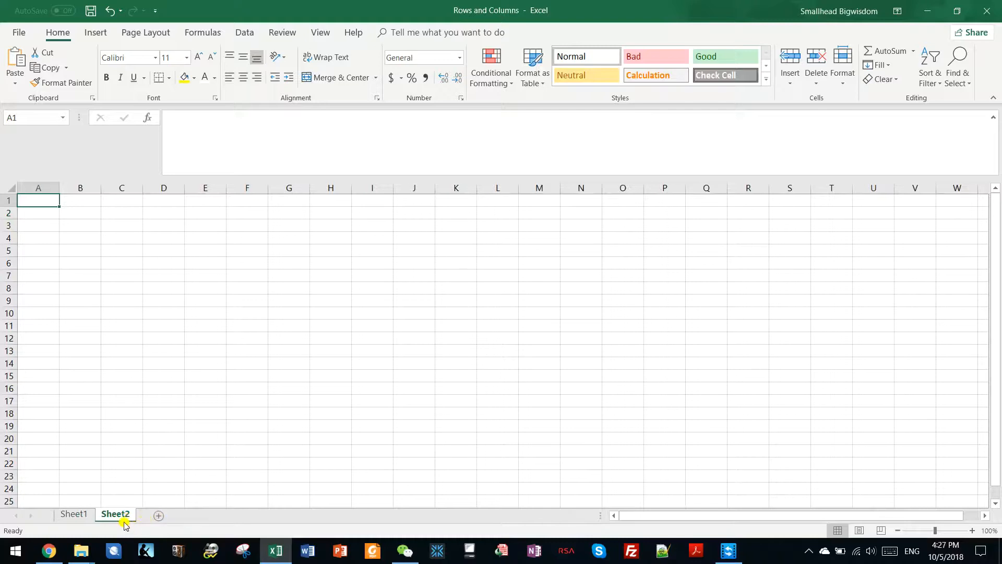
click(81, 515)
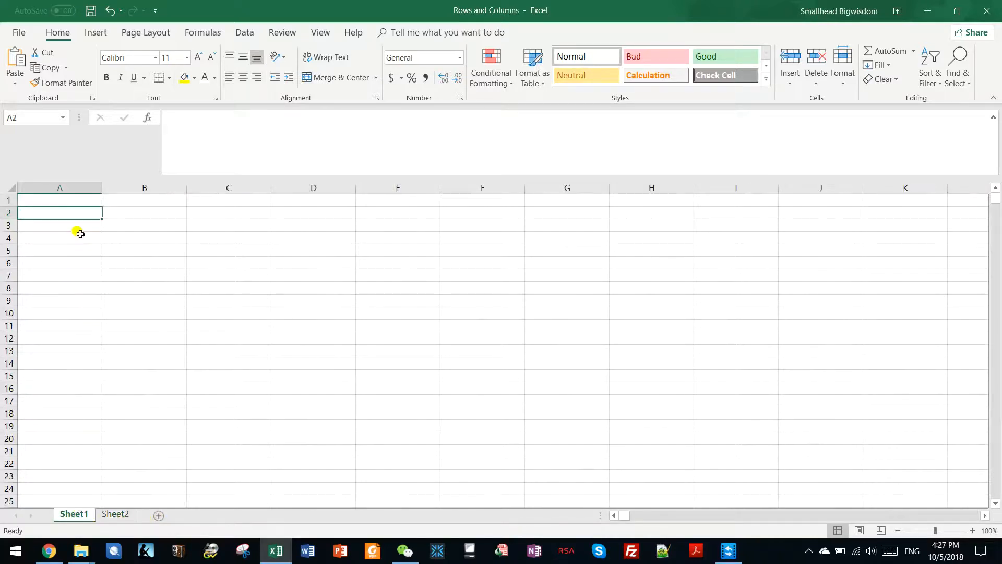
Step: Select single cells one after another across Sheet1: B3, C6, E9, C10, C12 and E10
ctrl+scroll(112, 248, up, 3)
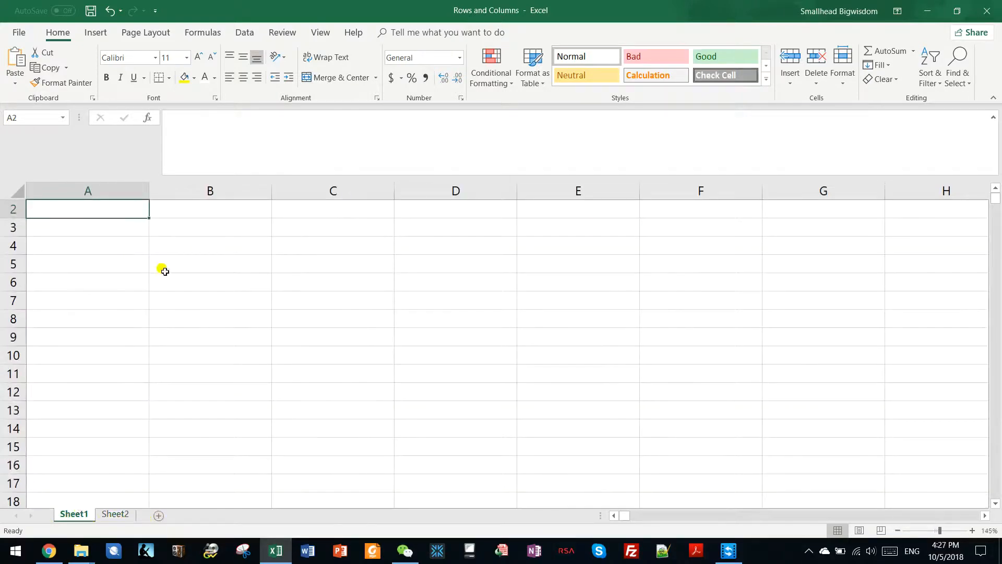
scroll(165, 270, up, 1)
click(221, 241)
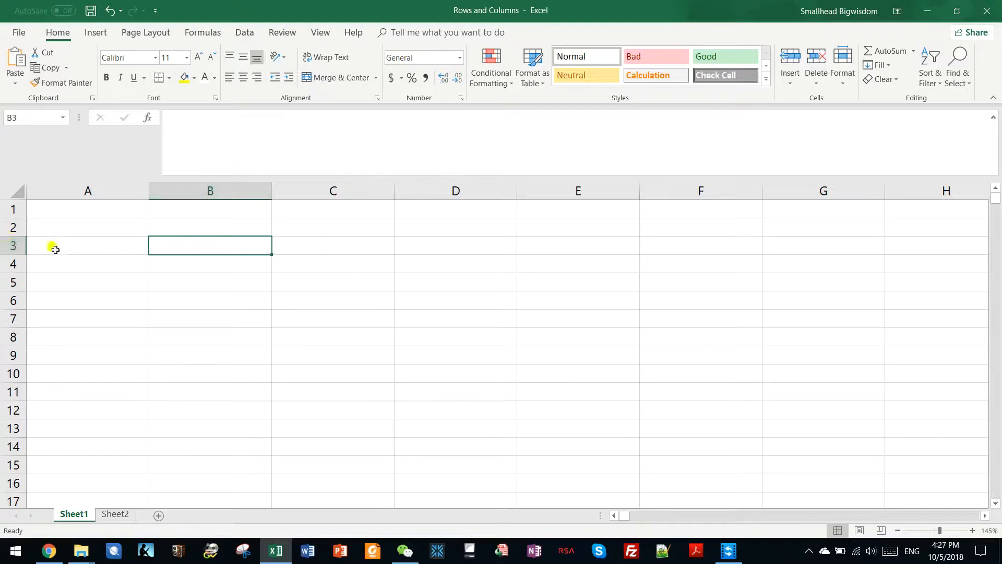
click(375, 295)
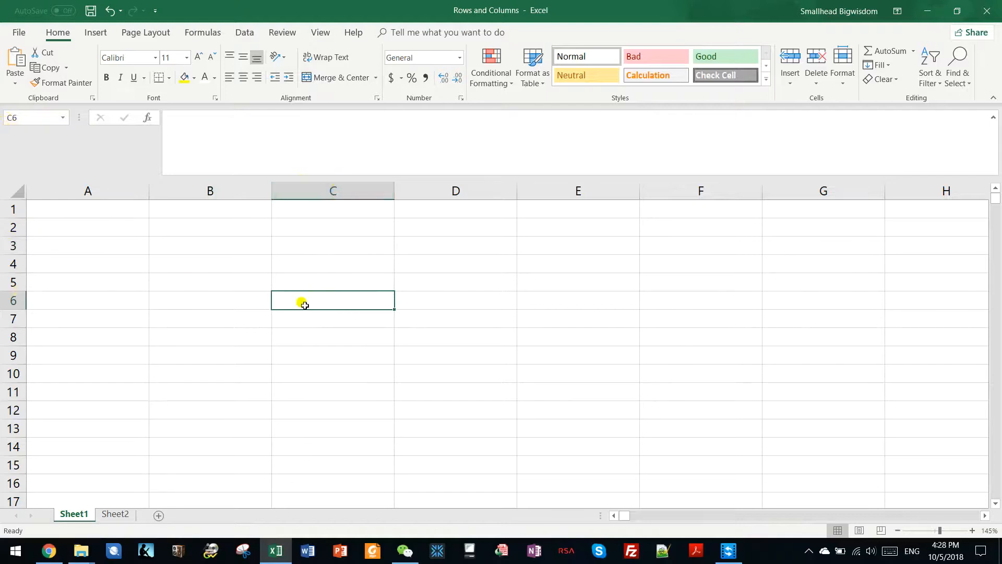
click(565, 352)
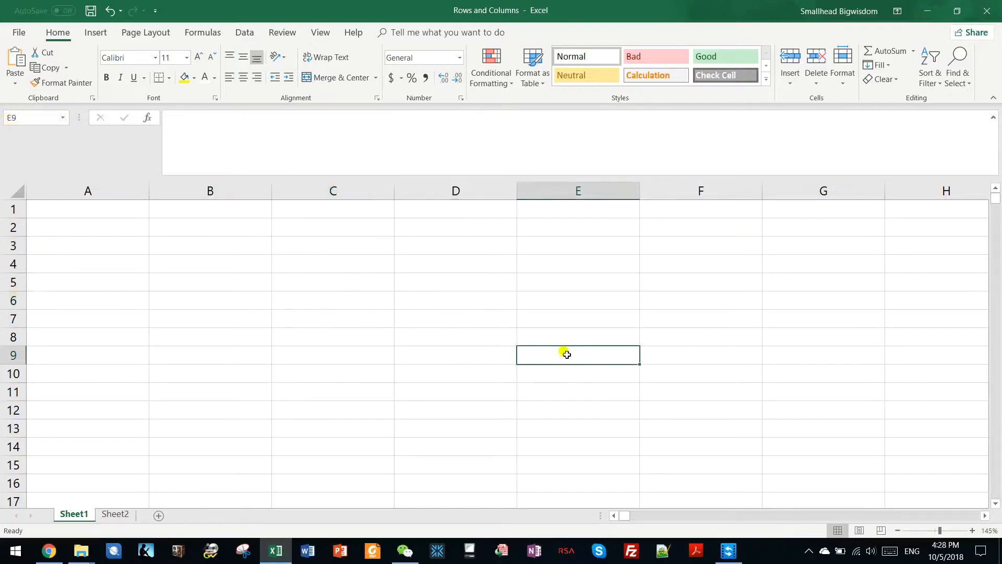
click(385, 375)
click(315, 408)
click(555, 368)
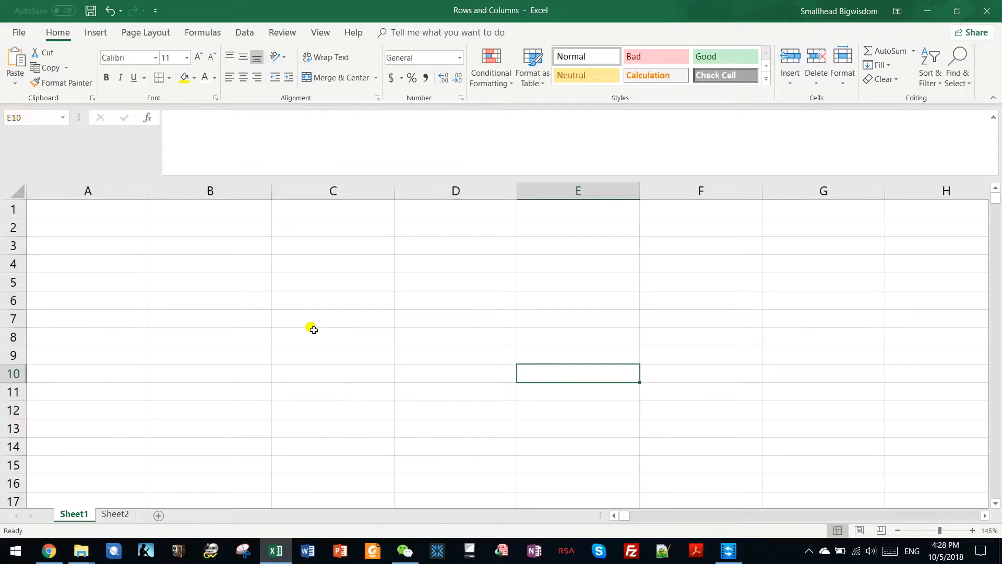
Step: Select cell C5 and move the selection one cell at a time to B6
click(300, 284)
key(Down)
key(Down)
key(Left)
key(Up)
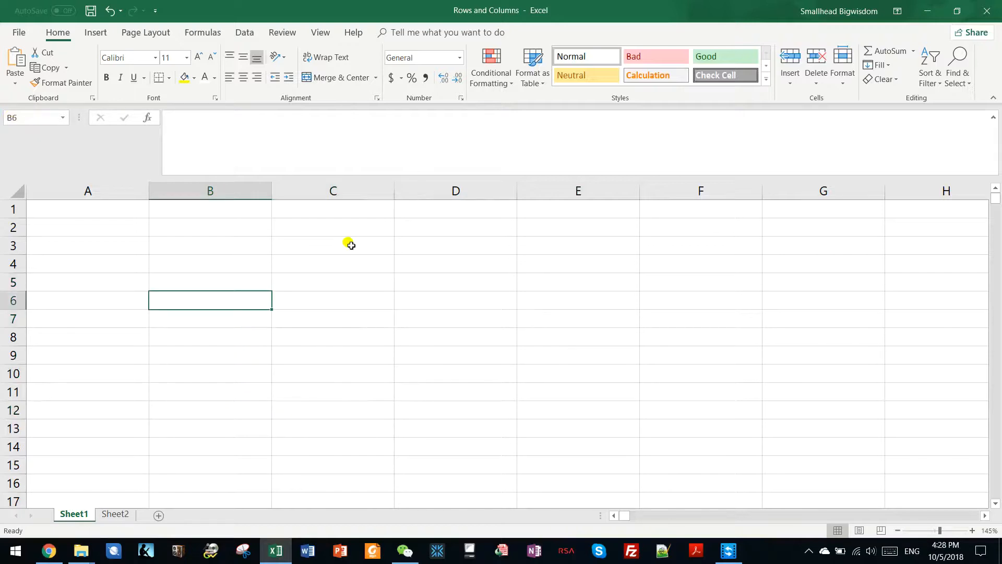
Step: Open the On-Screen Keyboard to look at the arrow keys, and close it again
key(ctrl+super+o)
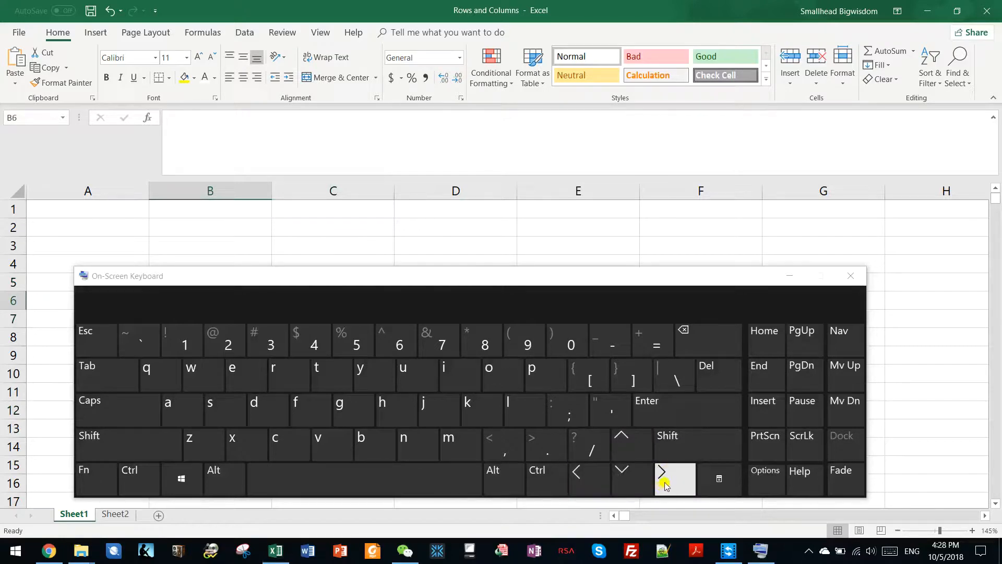
click(851, 276)
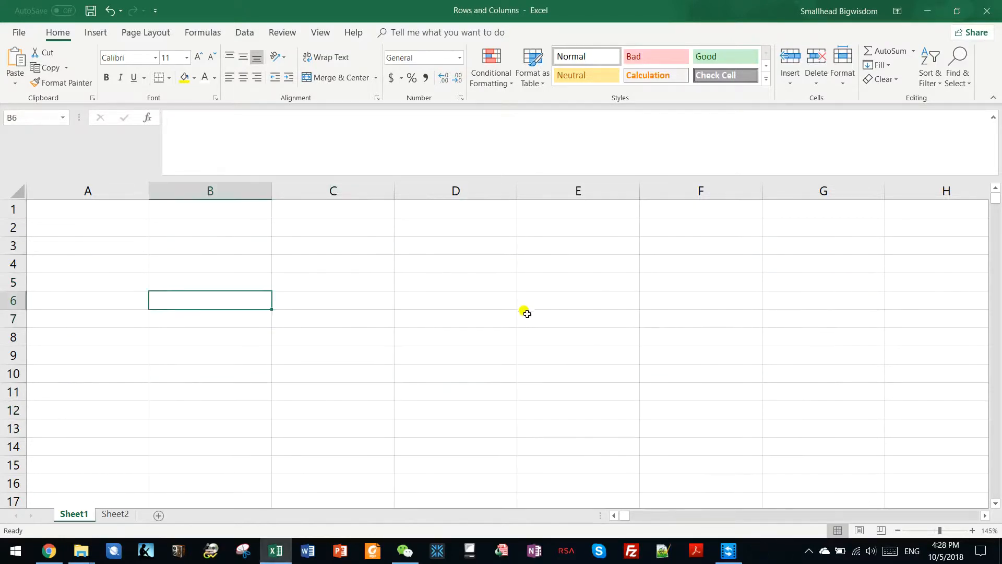
Step: Starting at E7, move the selection cell by cell down to E14, across to A14, up to A8 and over to D8
click(528, 313)
key(Down)
key(Down)
key(Down)
key(Down)
key(Down)
key(Down)
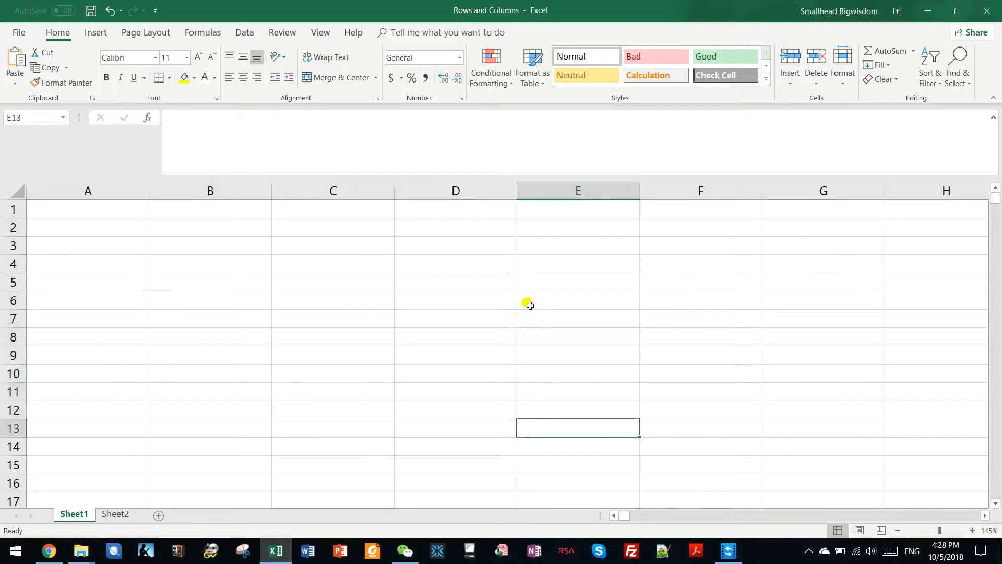
key(Down)
key(Left)
key(Left)
key(Left)
key(Left)
key(Up)
key(Up)
key(Up)
key(Up)
key(Up)
key(Up)
key(Right)
key(Right)
key(Right)
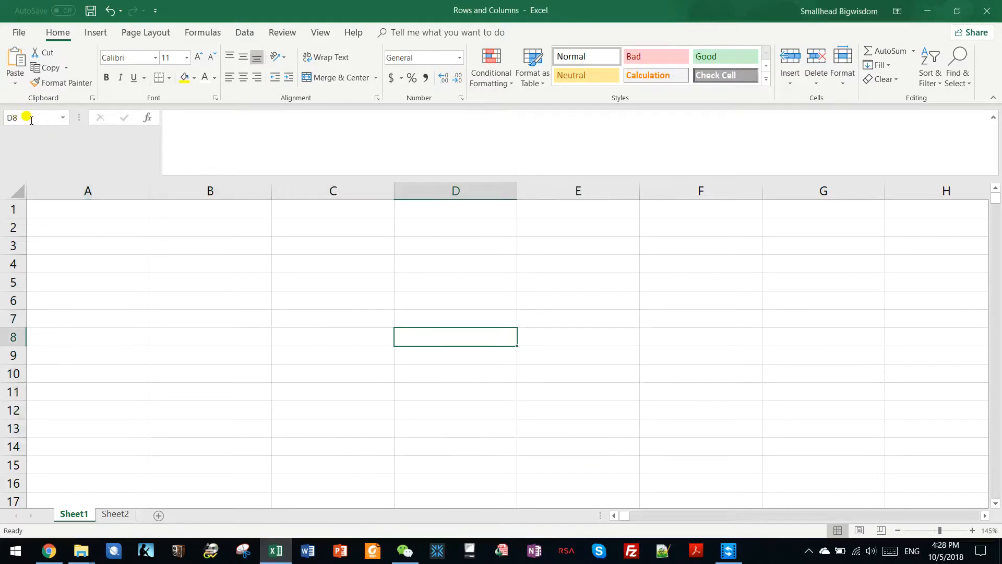
Step: Select cell B6 and go from there to cell D4
click(189, 301)
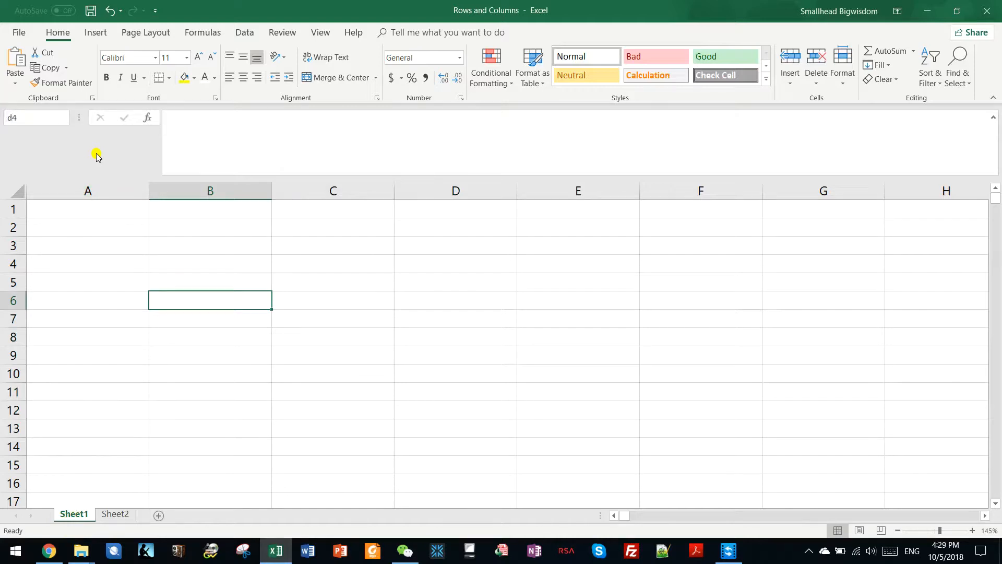
key(Right)
key(Right)
key(Up)
key(Up)
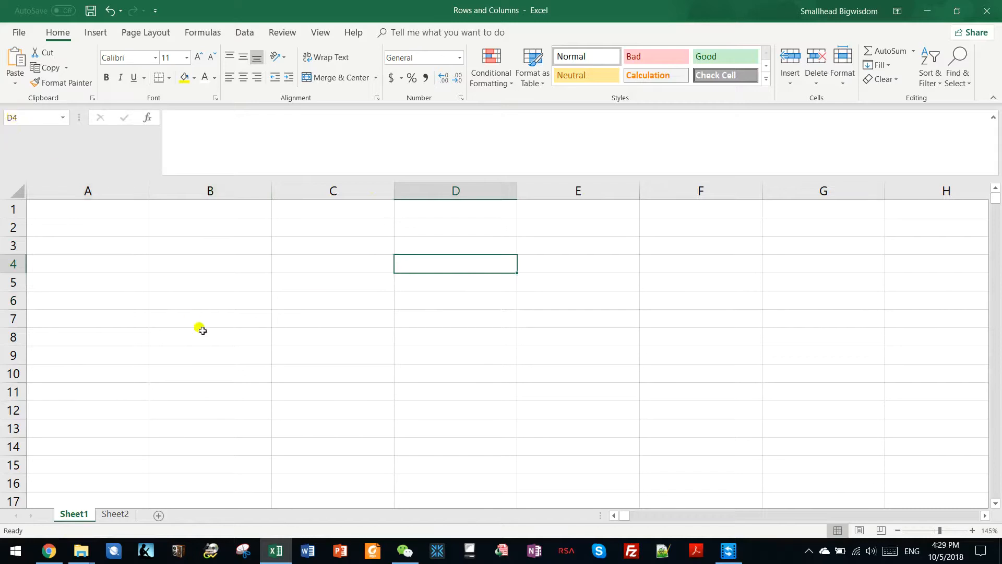
Step: Go directly to cell F13 by entering its cell reference
click(17, 117)
text(f13)
key(Return)
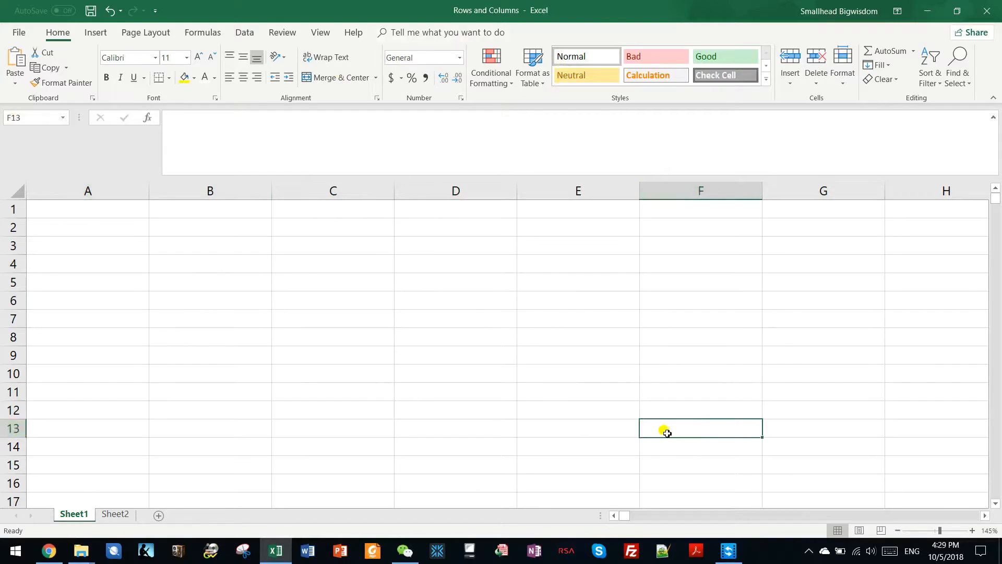
Step: Jump down column A to the worksheet's last row, and back up to cell A1
click(164, 249)
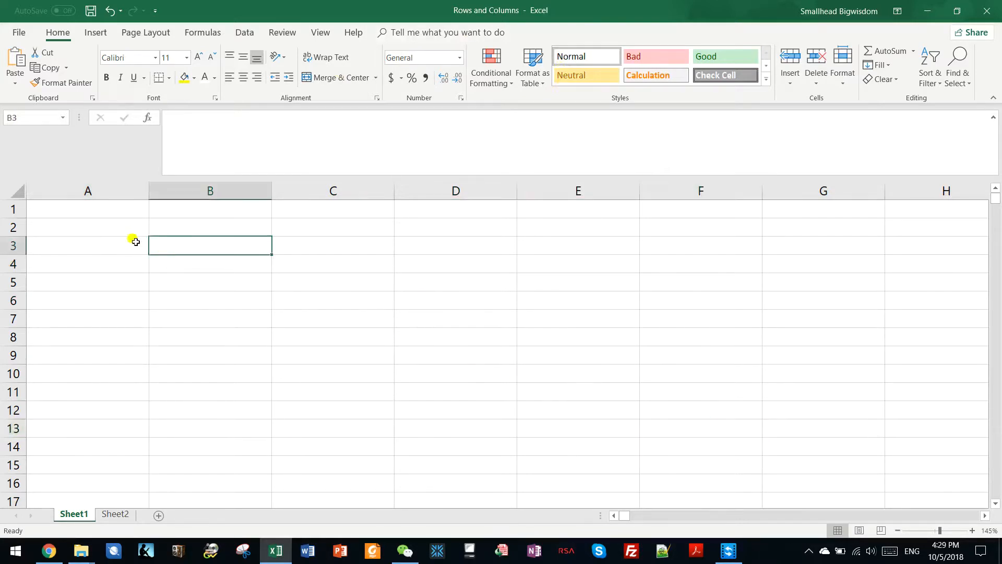
click(70, 214)
key(End)
key(Down)
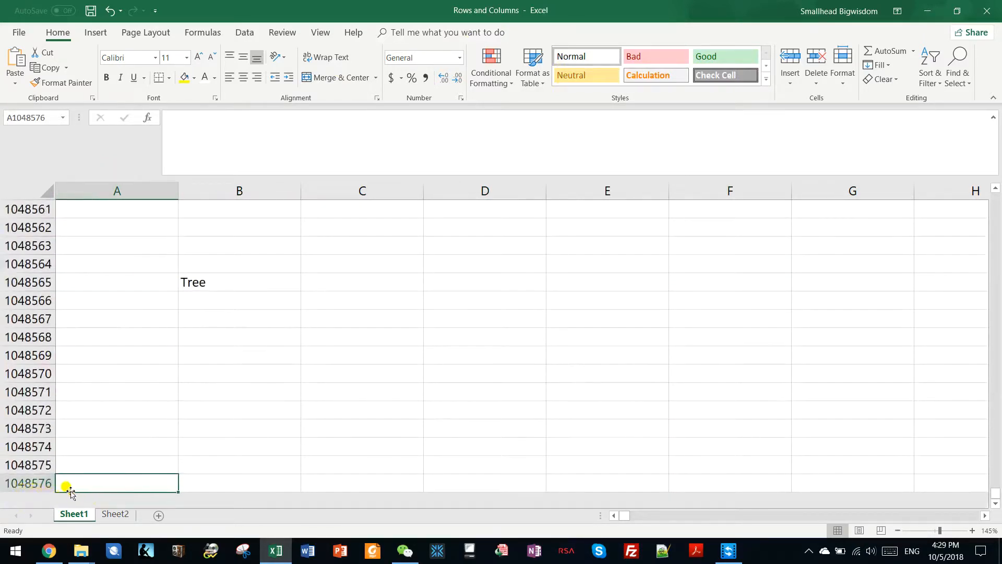
key(ctrl+Up)
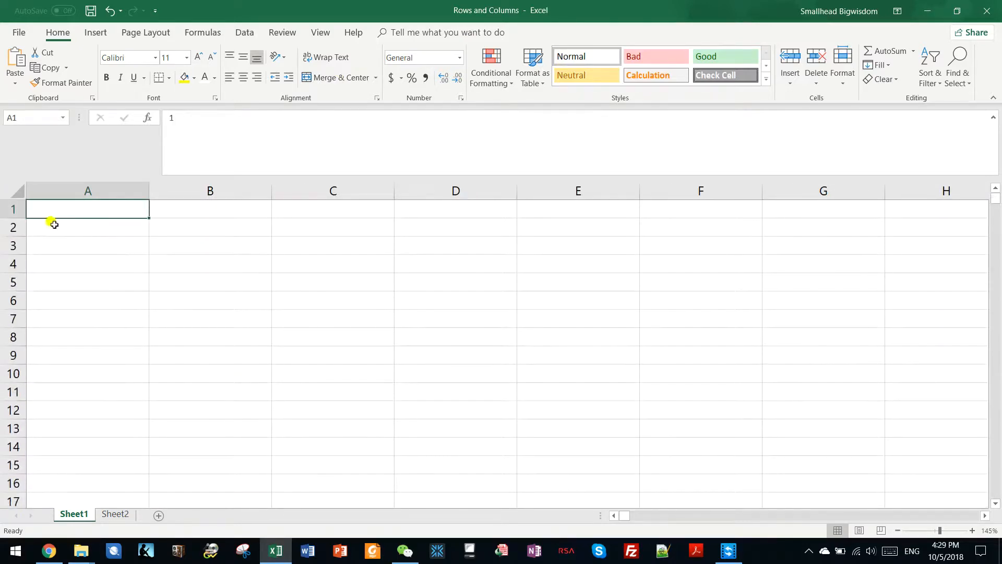
Step: Change the font color of the whole of row 1 to black
click(12, 207)
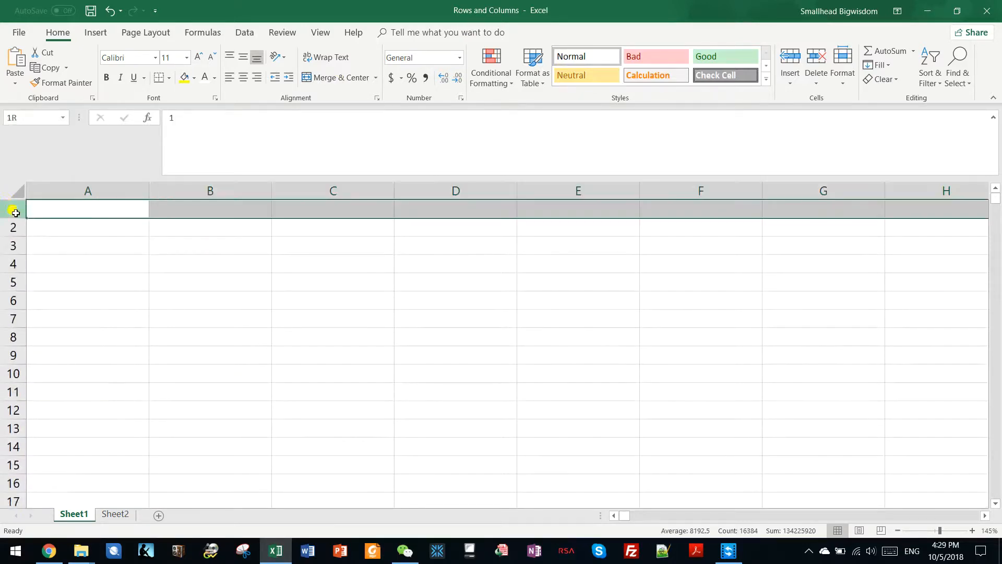
click(214, 78)
click(214, 120)
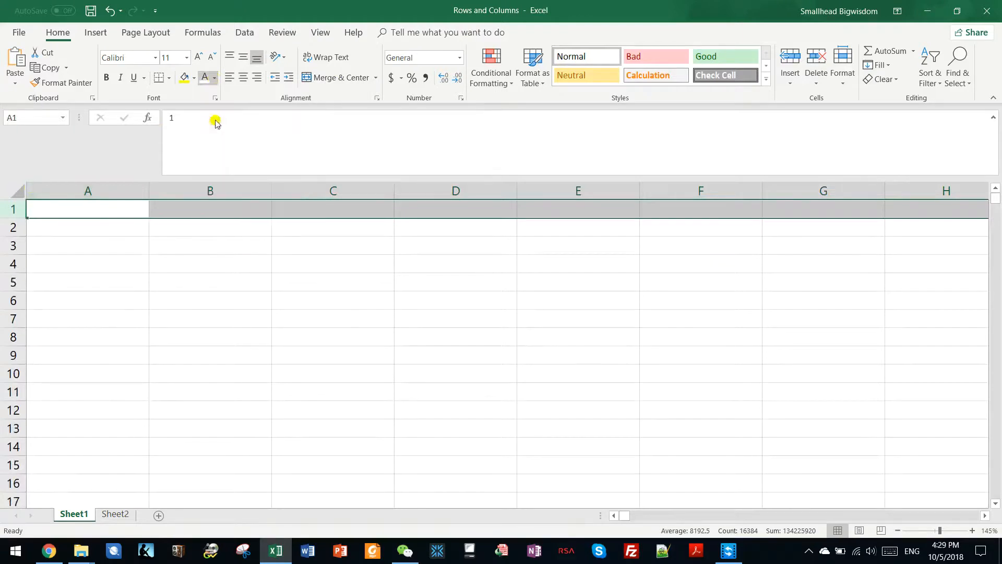
Step: Jump from cell B1 to the last column of row 1, and back to cell A1
click(204, 208)
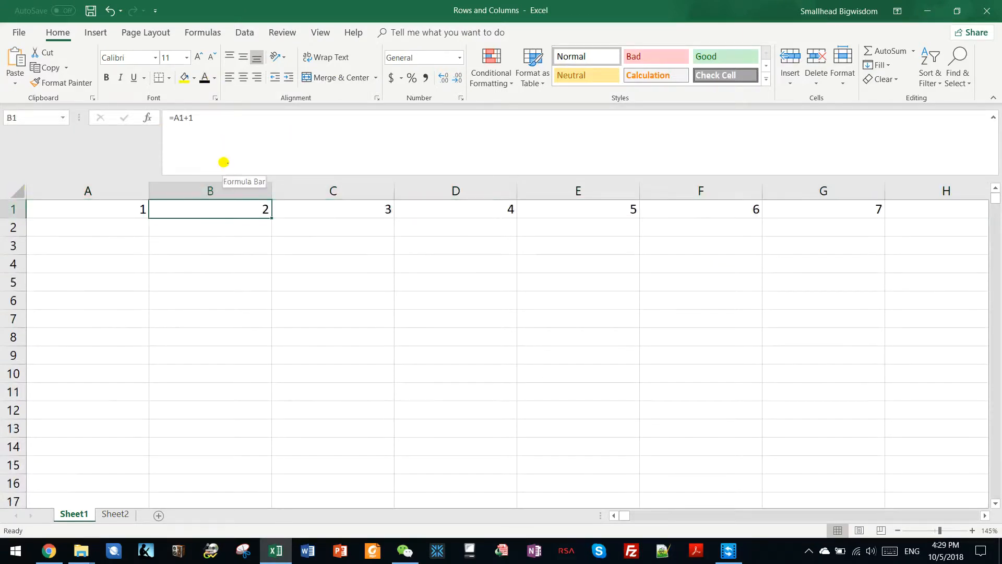
key(Right)
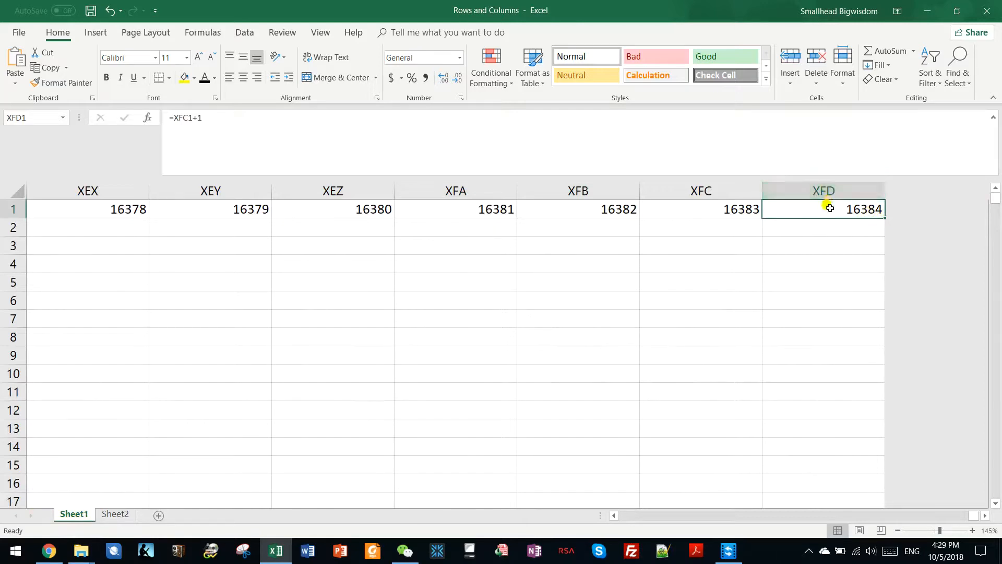
key(ctrl+Left)
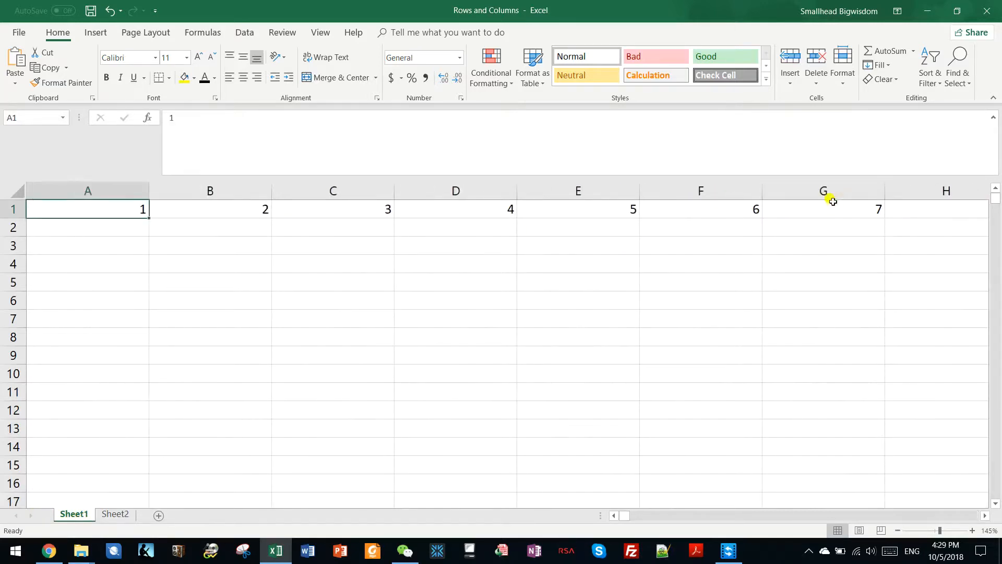
click(104, 253)
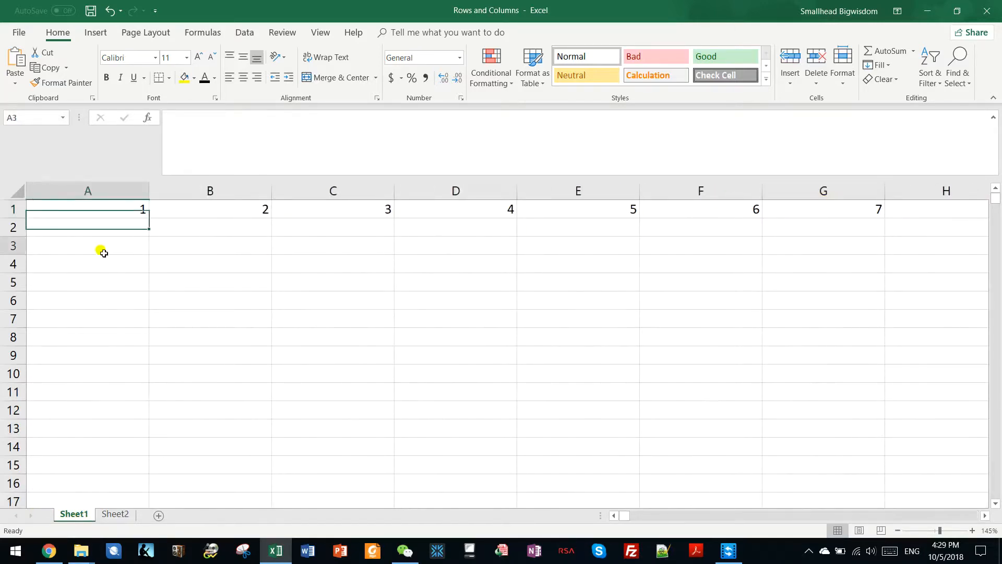
click(178, 239)
click(126, 225)
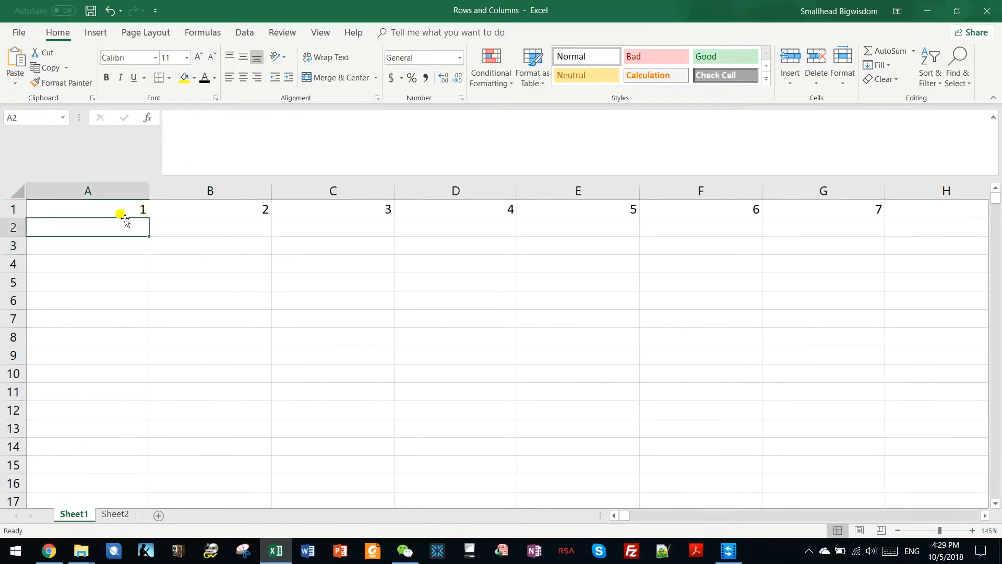
click(113, 211)
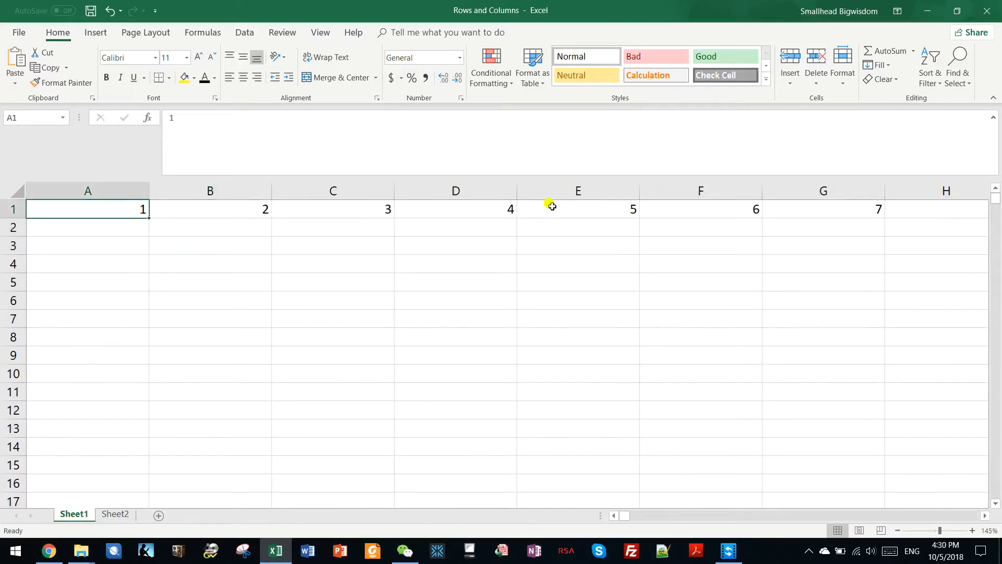
Step: Clear the contents of cell E1 to leave a gap in the row 1 numbers
click(572, 205)
key(Delete)
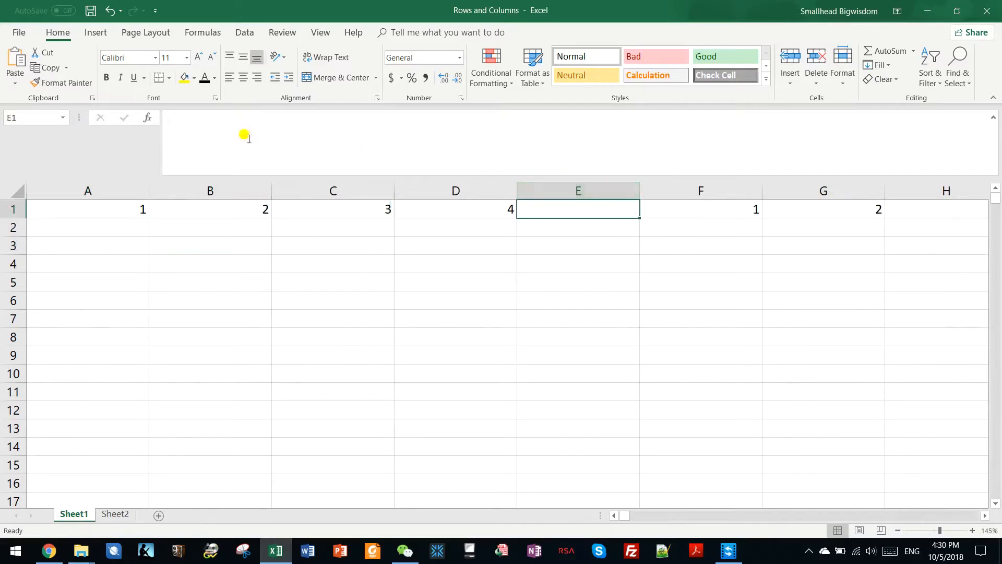
Step: Look at the arrow keys on the On-Screen Keyboard, and jump from A1 to the last filled cell before the gap, D1
click(112, 211)
key(ctrl+super+o)
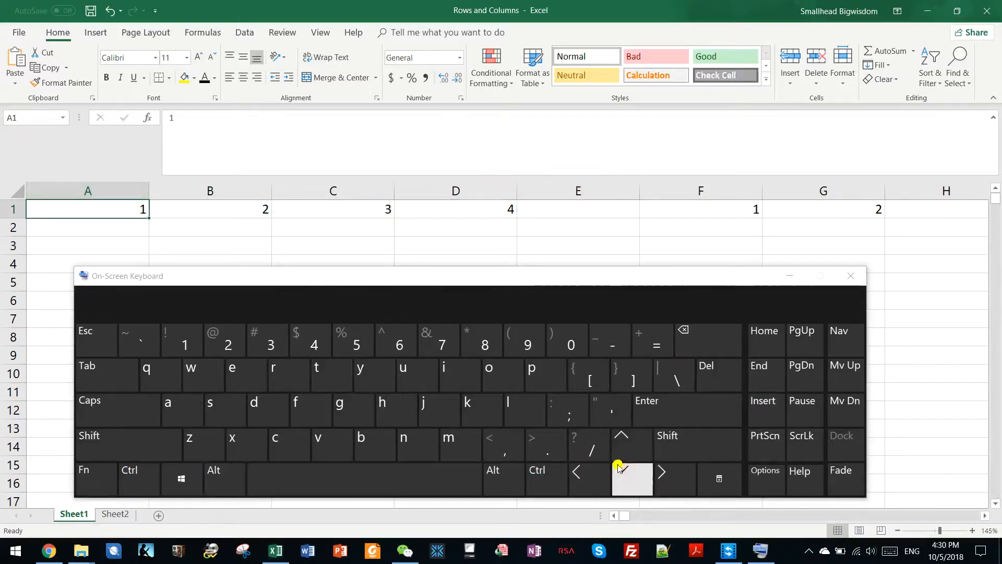
click(833, 275)
click(846, 276)
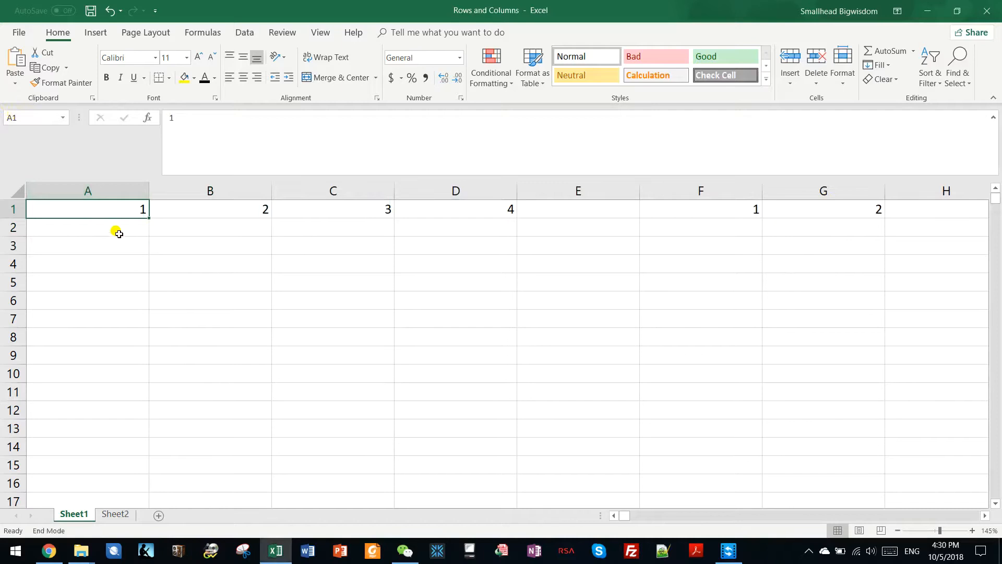
key(Right)
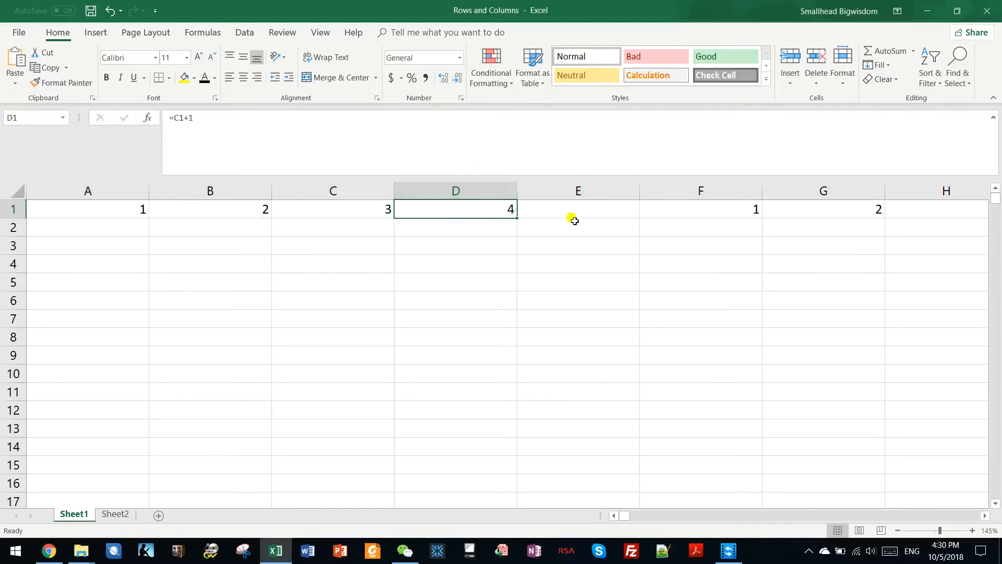
Step: Enter the text "Computer" in cell B12
click(203, 409)
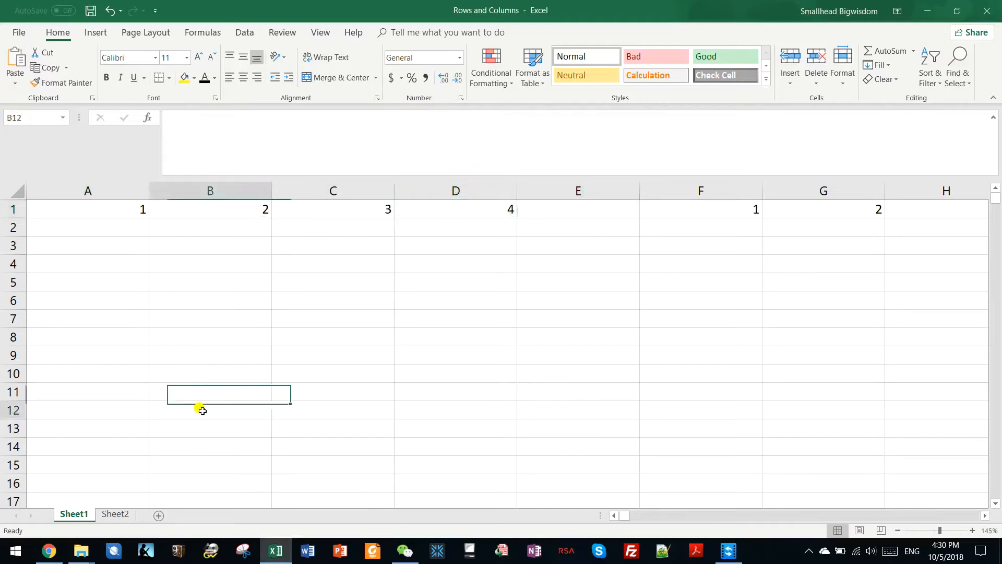
text(Computer)
key(Return)
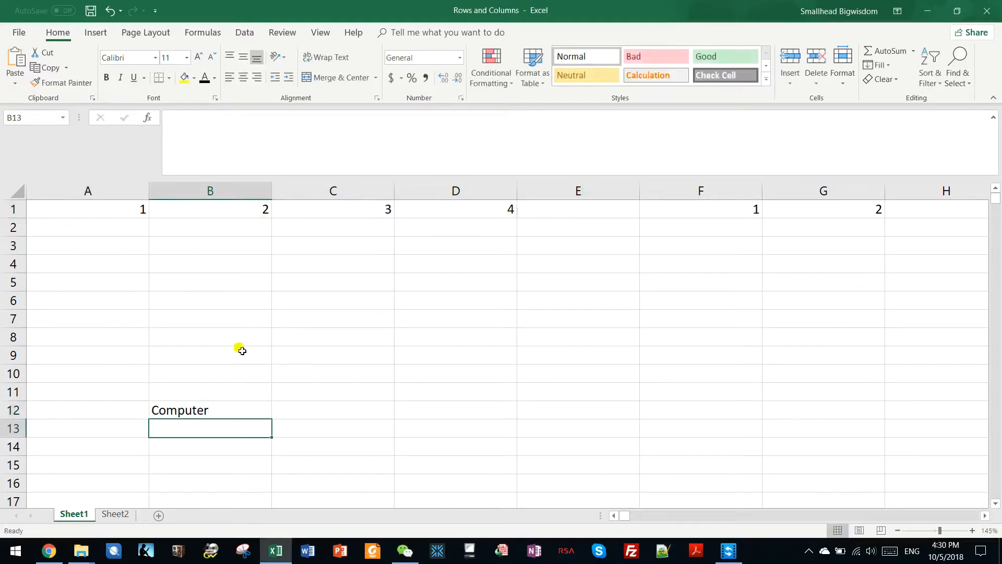
Step: Jump from B1 down to the next filled cell in column B, and select the empty cell B5
click(230, 204)
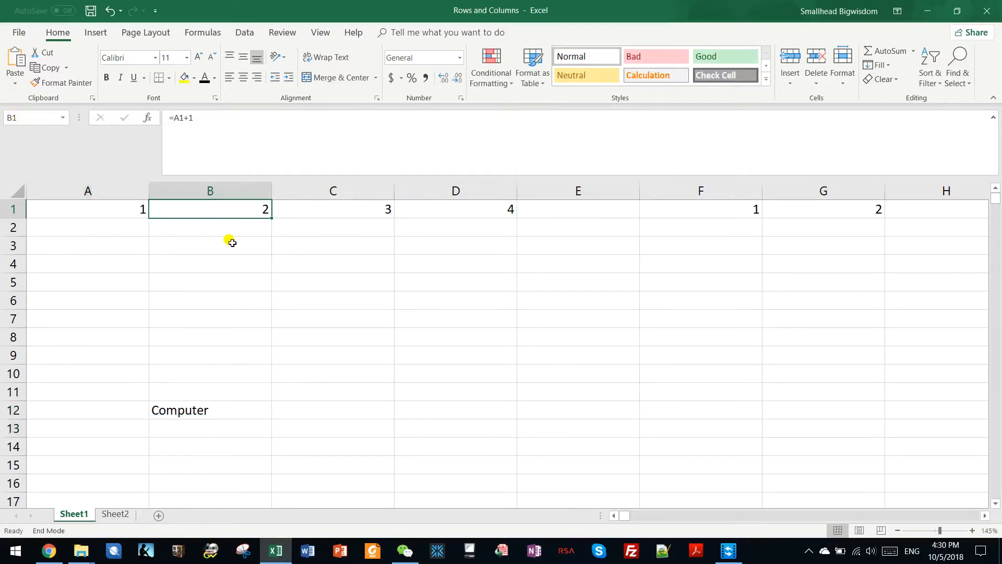
key(Down)
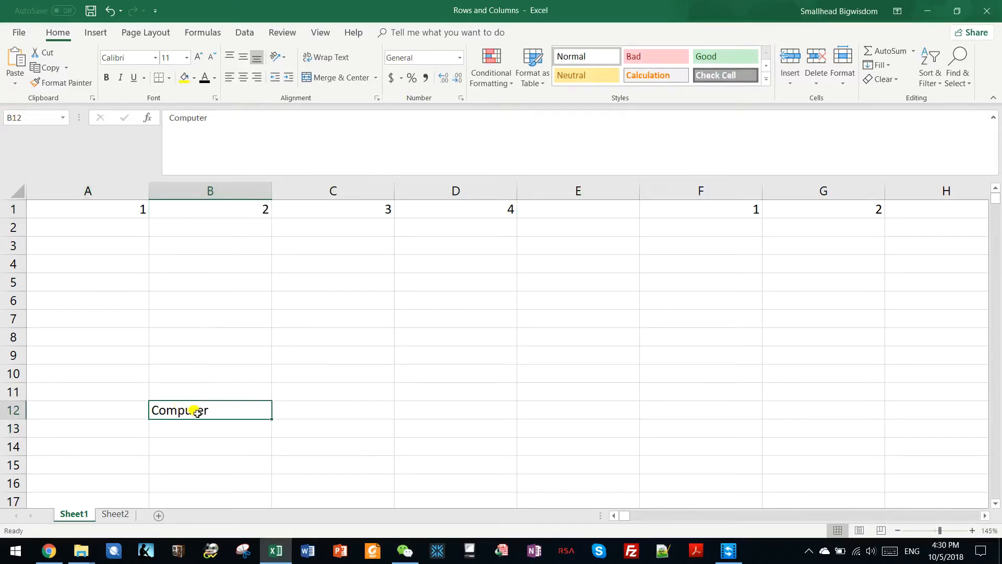
click(206, 295)
click(200, 277)
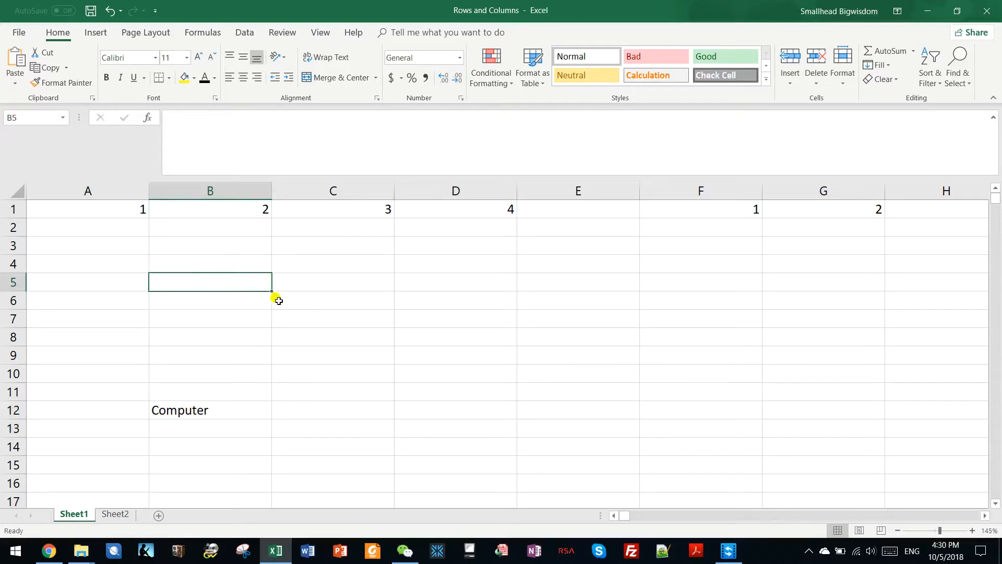
Step: Go to cell A30000 by its reference, and return to cell A1 the same way
key(ctrl+g)
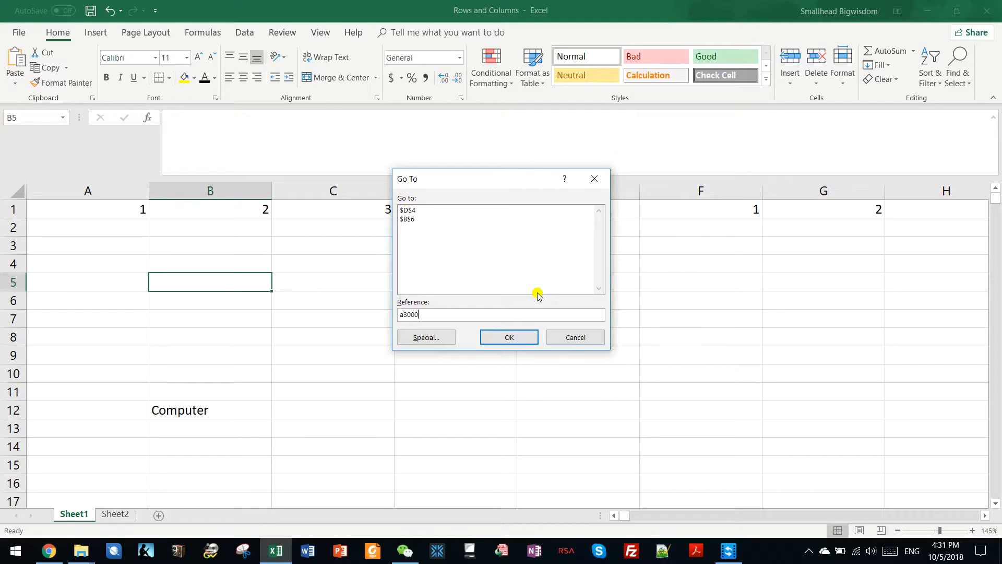
click(507, 338)
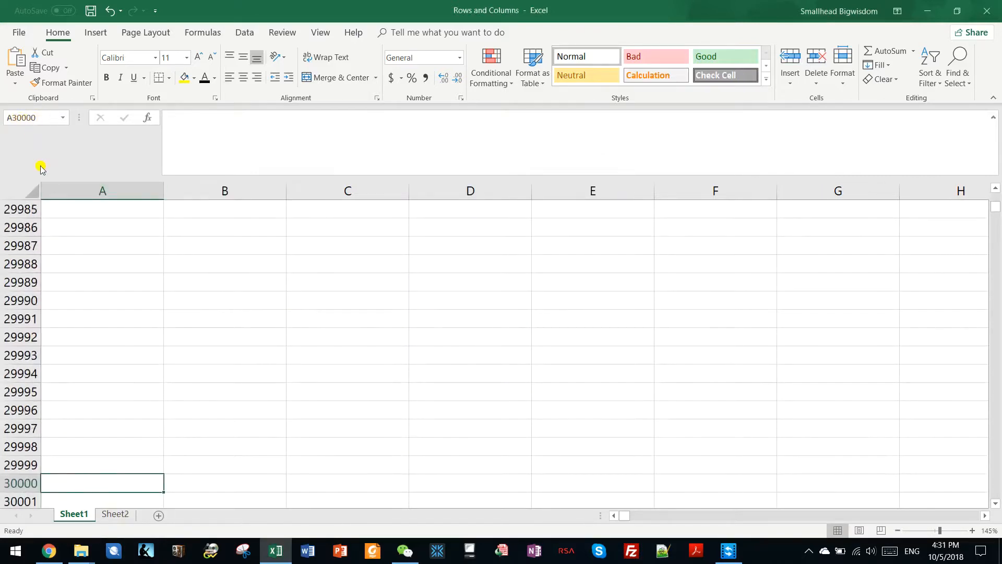
click(32, 117)
text(a1)
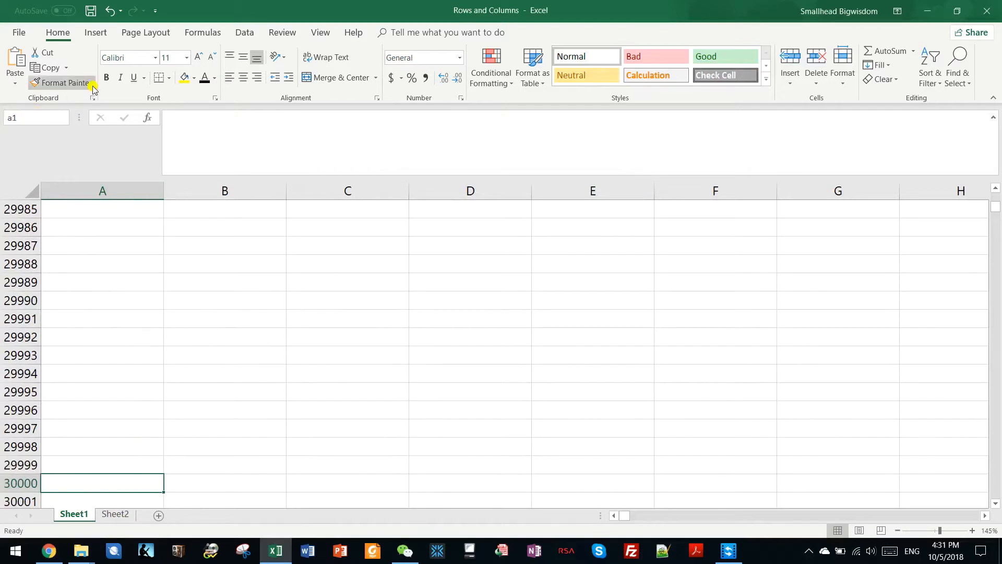
key(Return)
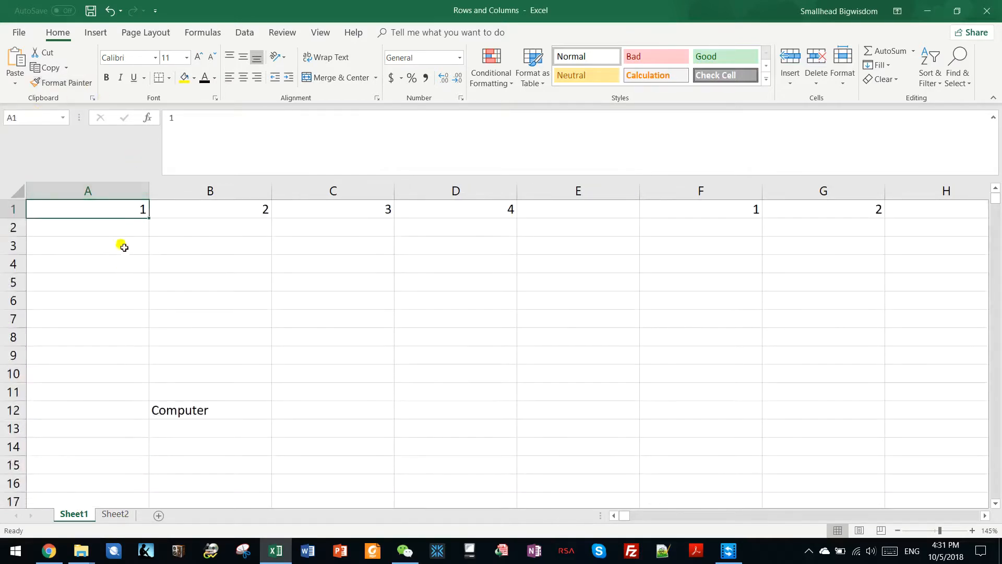
click(124, 246)
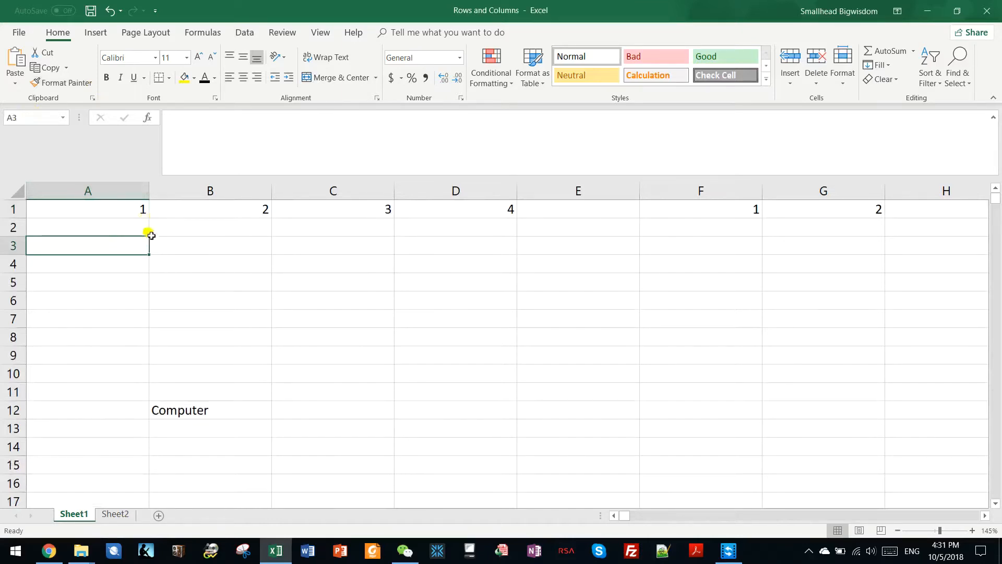
click(165, 225)
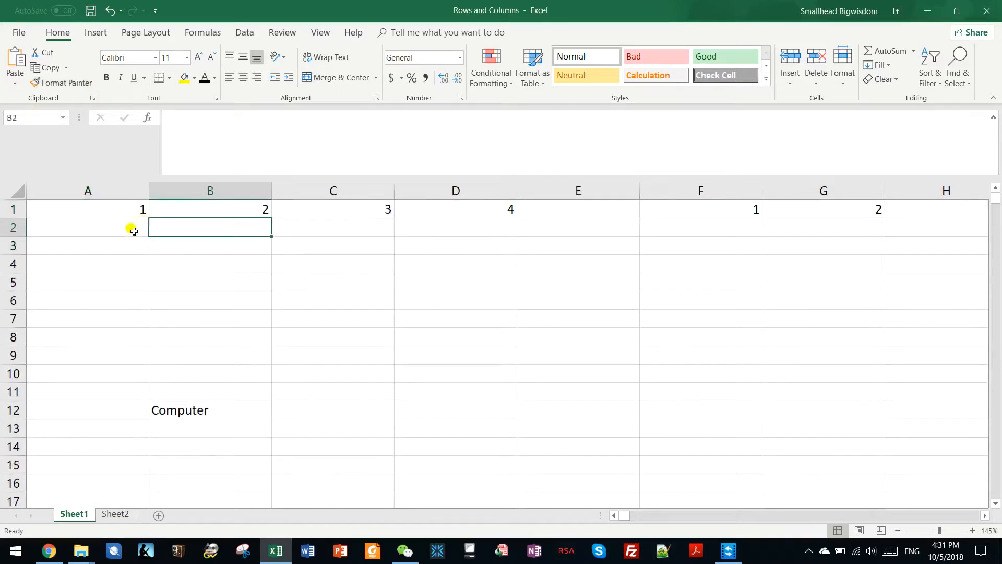
Step: Edit the text in cell B12 to read "Computers"
scroll(223, 377, up, 2)
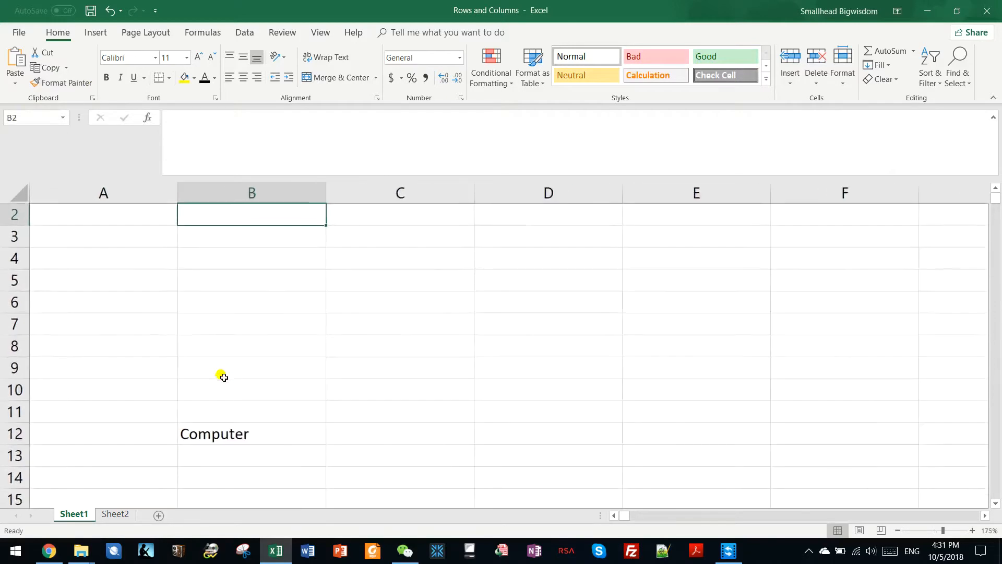
scroll(224, 377, up, 1)
scroll(224, 372, down, 1)
click(111, 390)
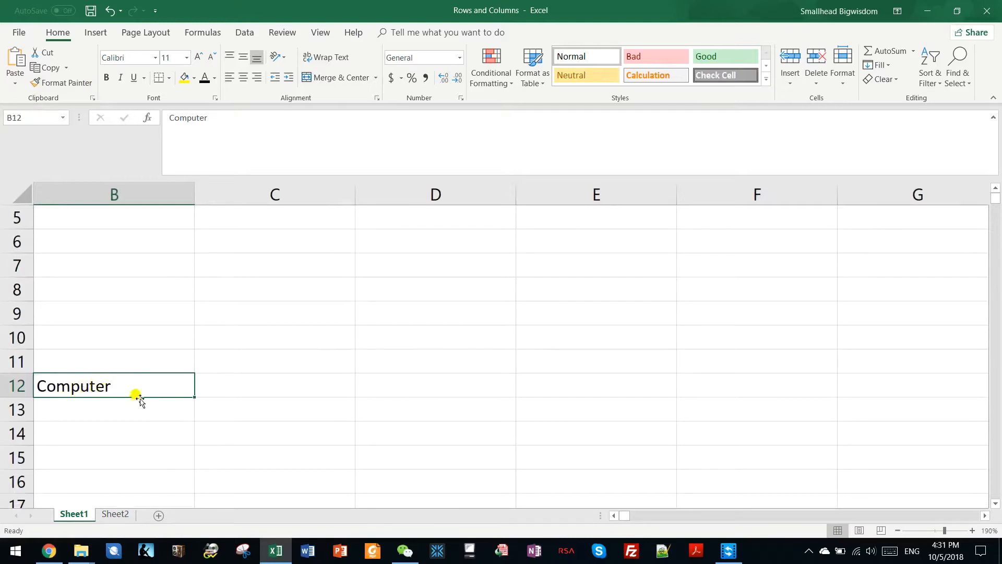
click(215, 119)
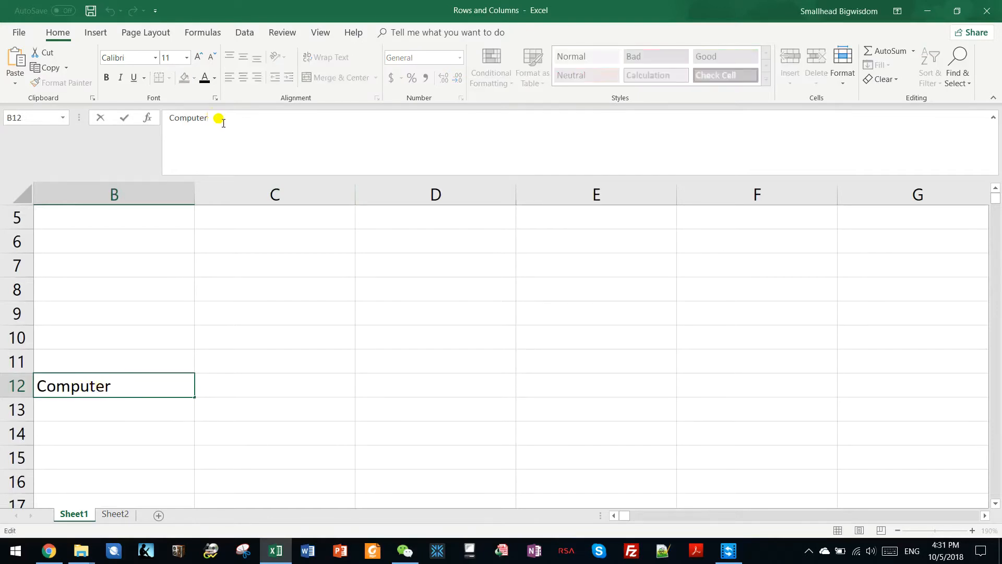
key(Return)
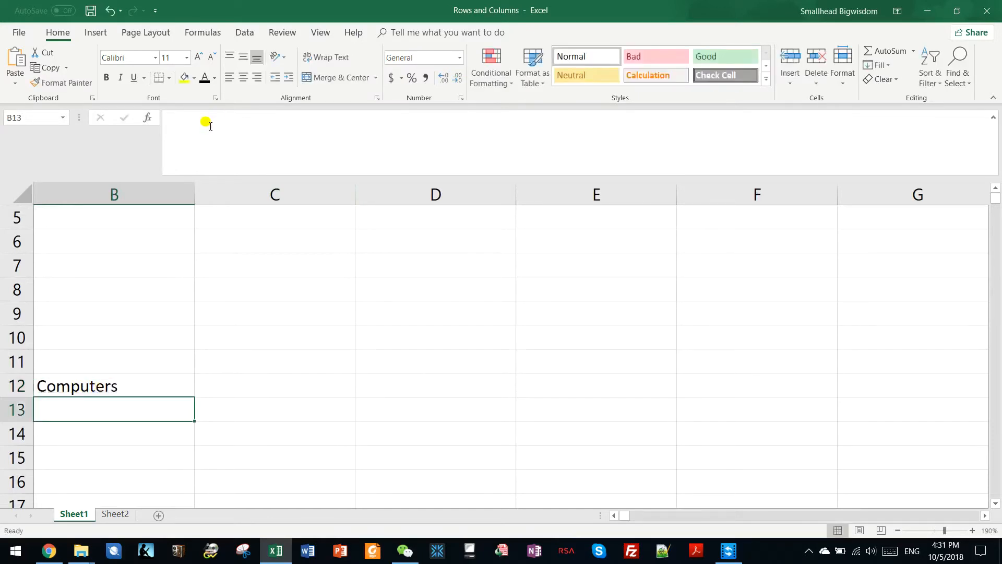
Step: Insert a capital G in the middle of the text in cell B12 so it reads "CompuGters"
click(133, 381)
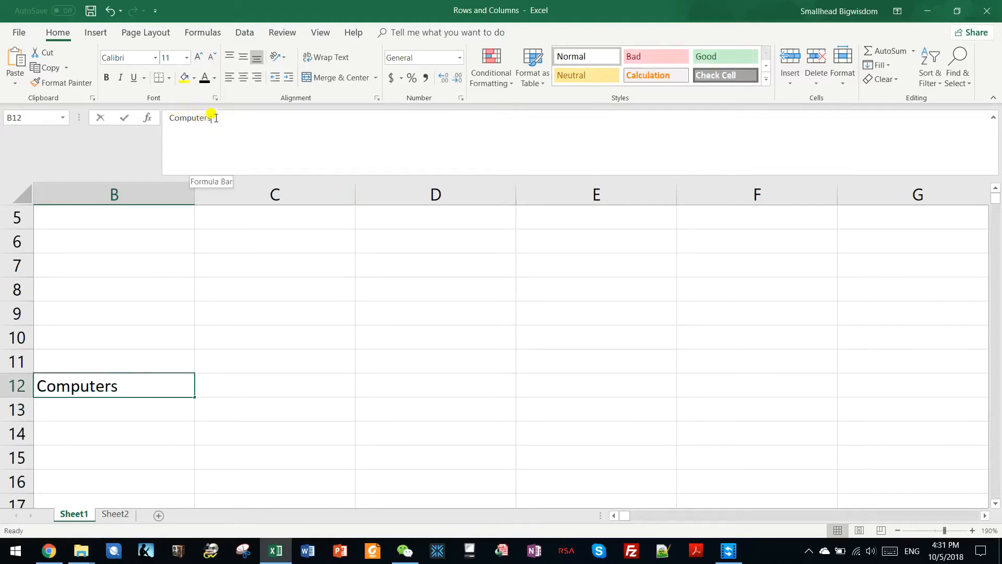
click(213, 118)
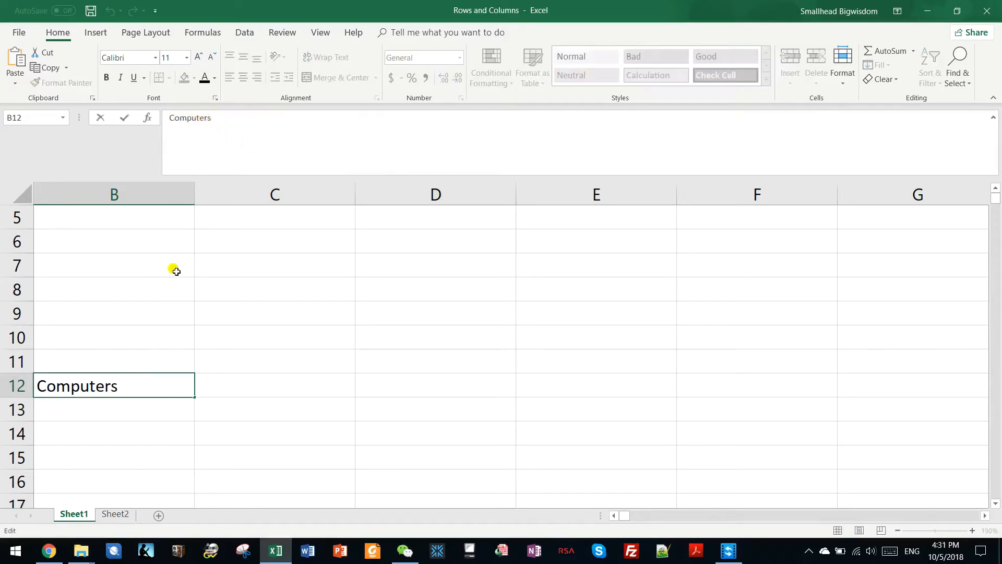
click(133, 359)
double_click(87, 386)
key(Caps_Lock)
text(G)
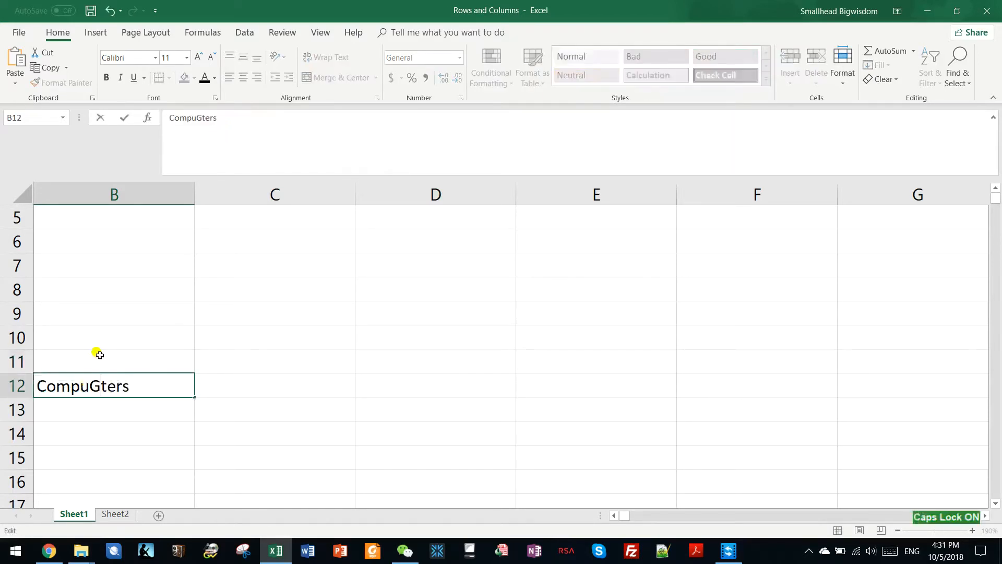
key(Return)
Step: Remove the stray G from the text in cell B12 so it reads "Computers"
click(157, 391)
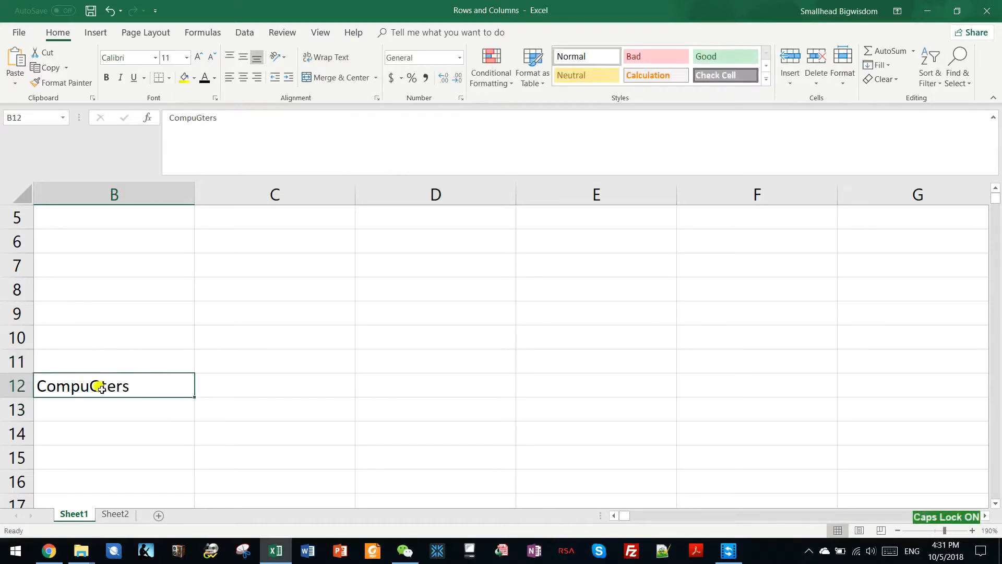
click(201, 118)
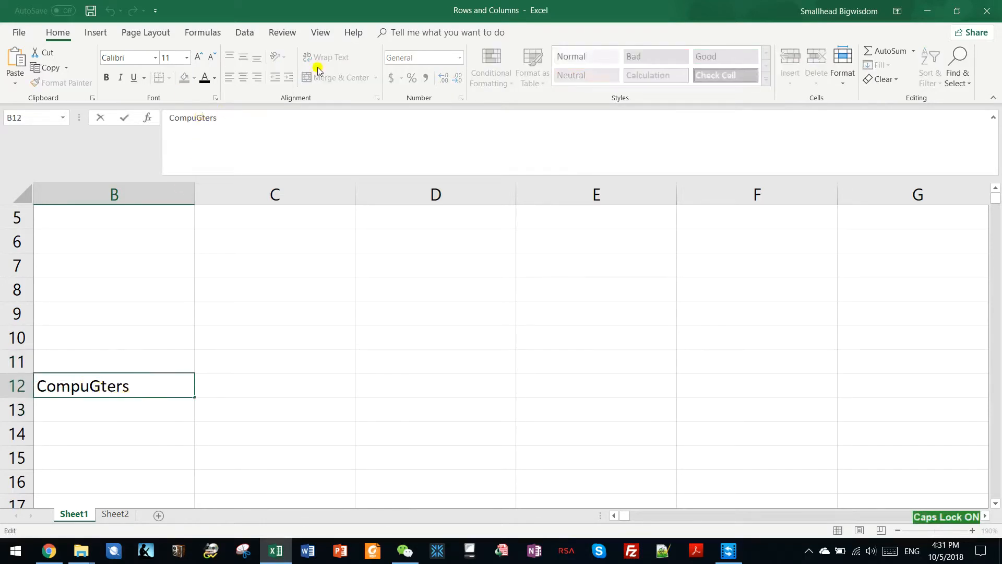
key(BackSpace)
key(Return)
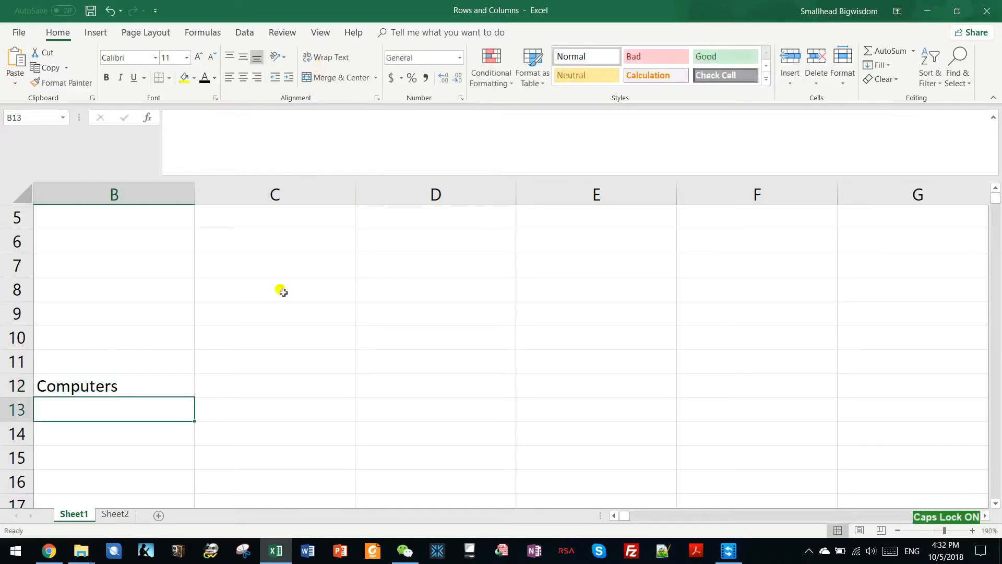
Step: Make row 12 about three times as tall, and reduce it to slightly taller than the neighbouring rows
click(179, 376)
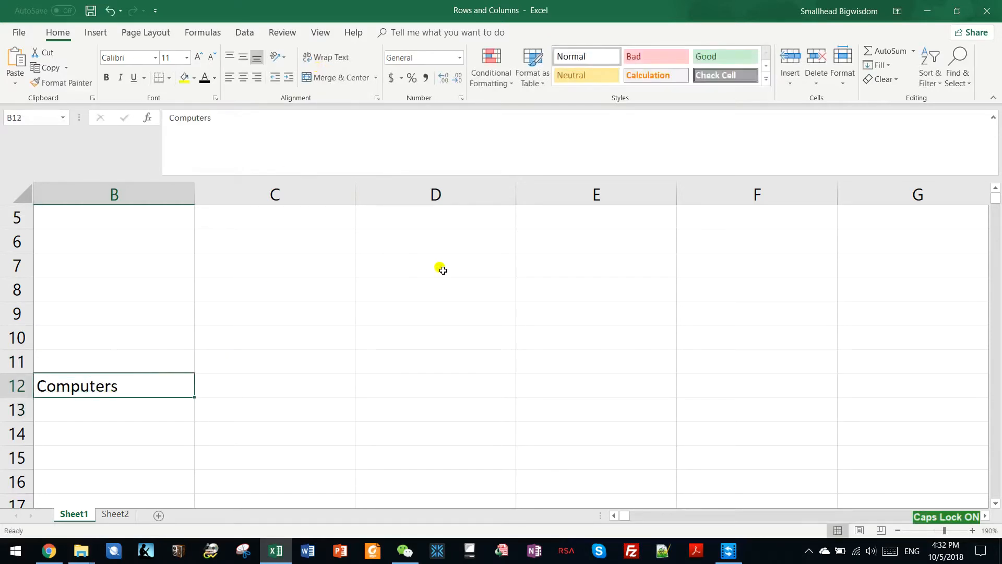
ctrl+scroll(212, 290, down, 3)
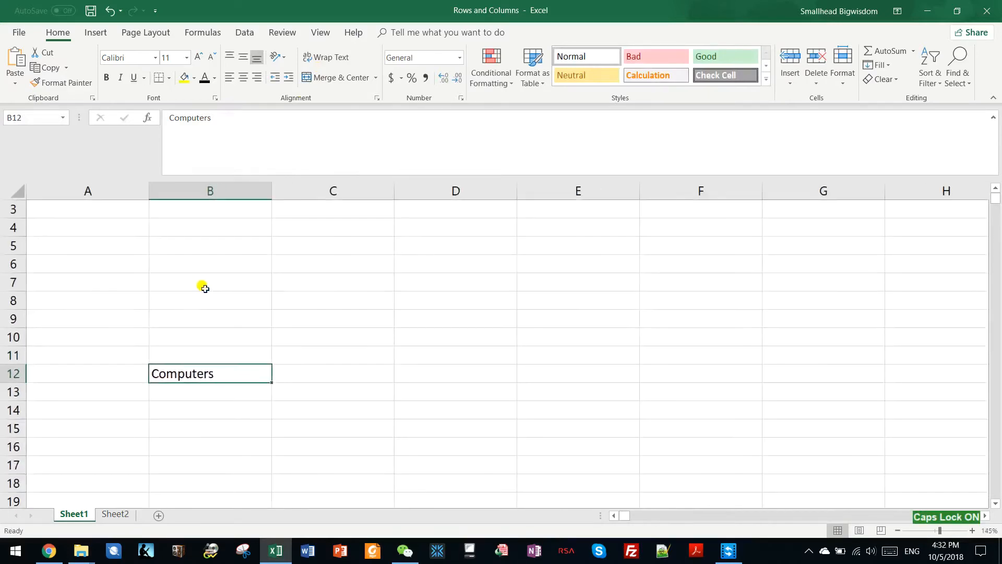
scroll(177, 319, down, 1)
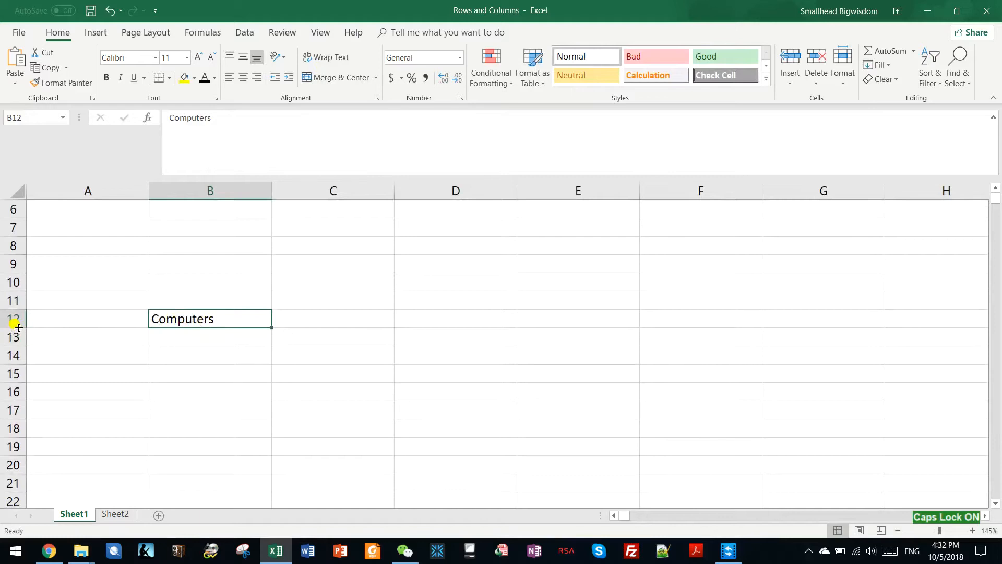
drag(18, 328, 19, 374)
click(334, 351)
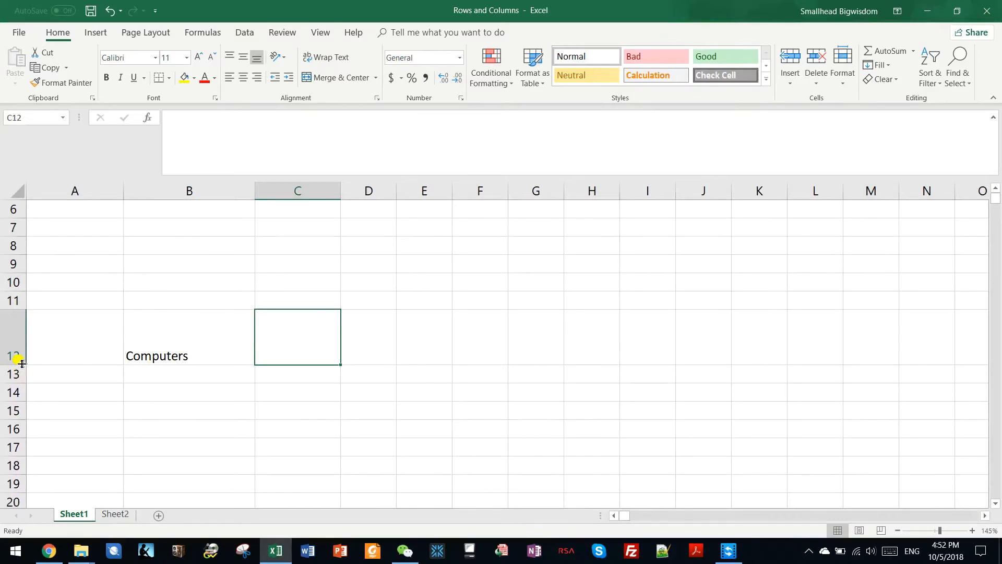
drag(21, 363, 21, 331)
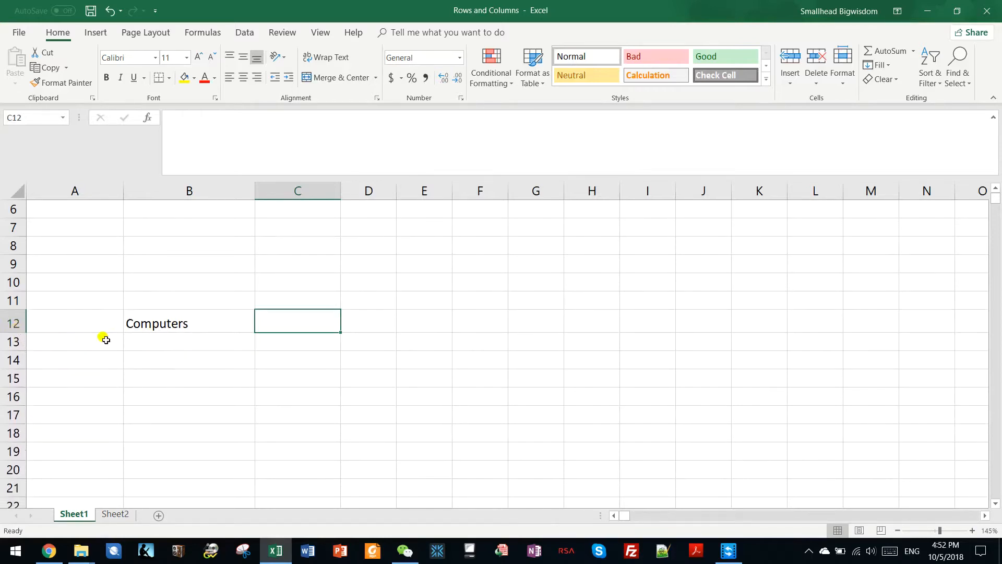
Step: Widen column A to about three times its width, and move the selection within it to cell A8
click(189, 328)
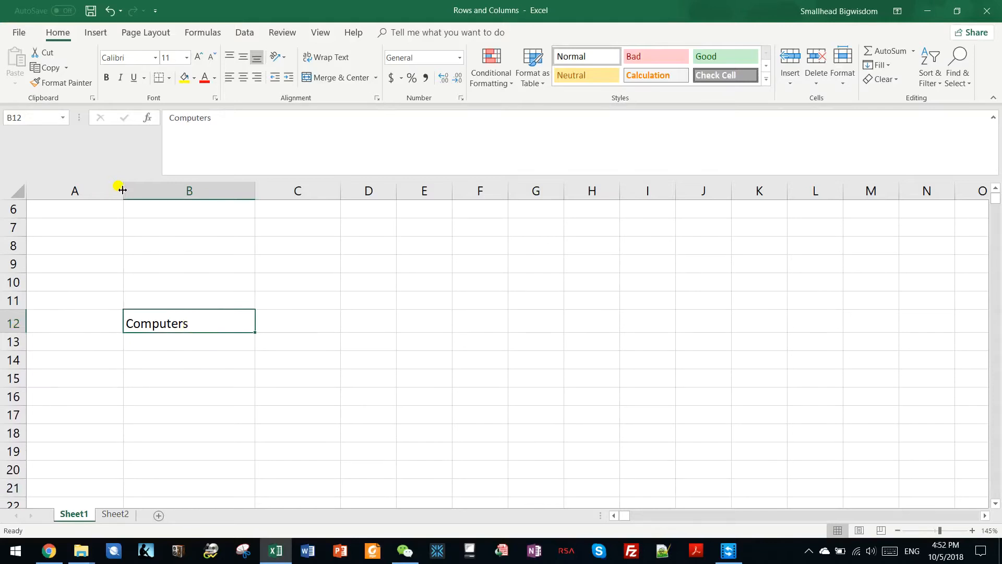
drag(123, 190, 347, 198)
click(224, 190)
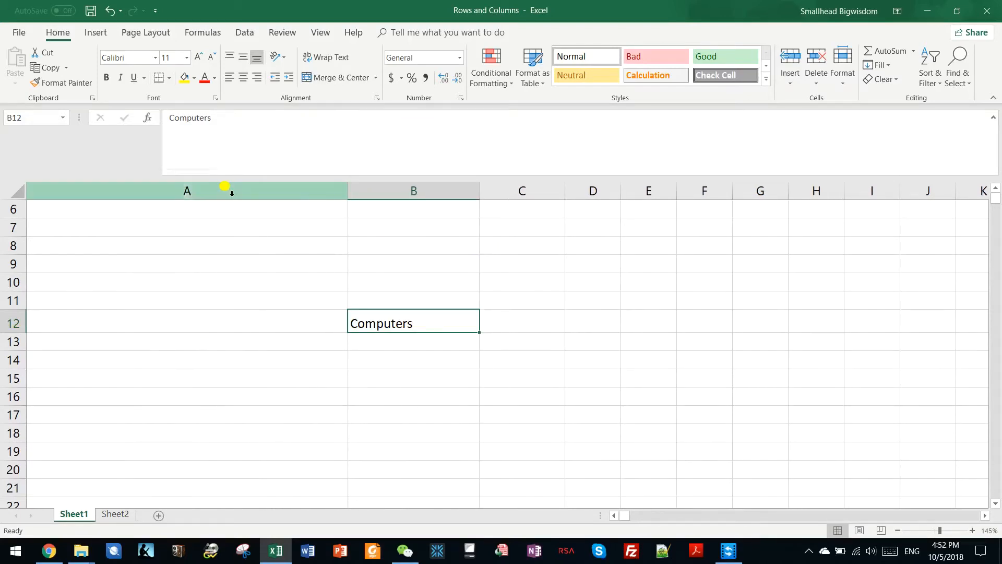
click(237, 213)
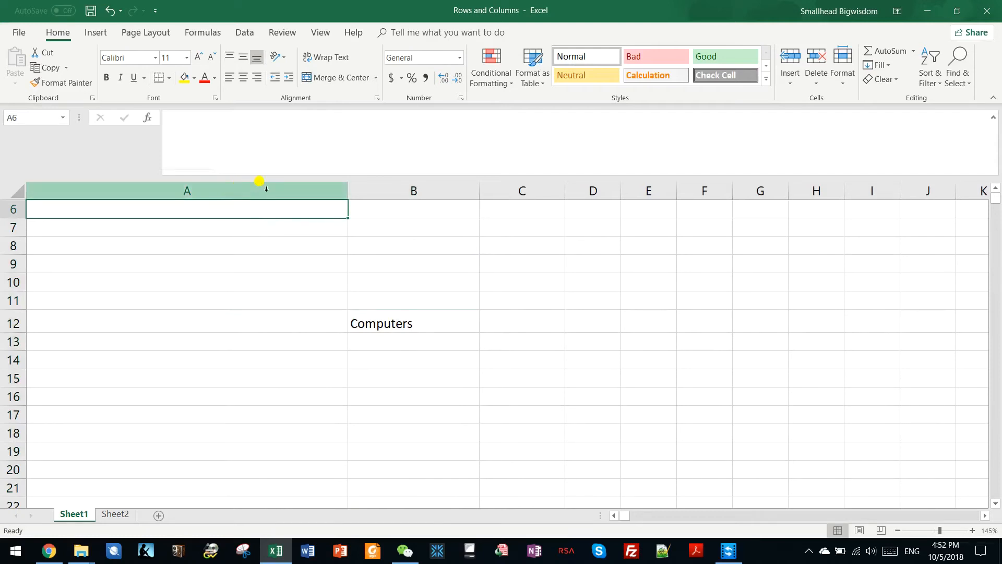
key(Down)
key(Down)
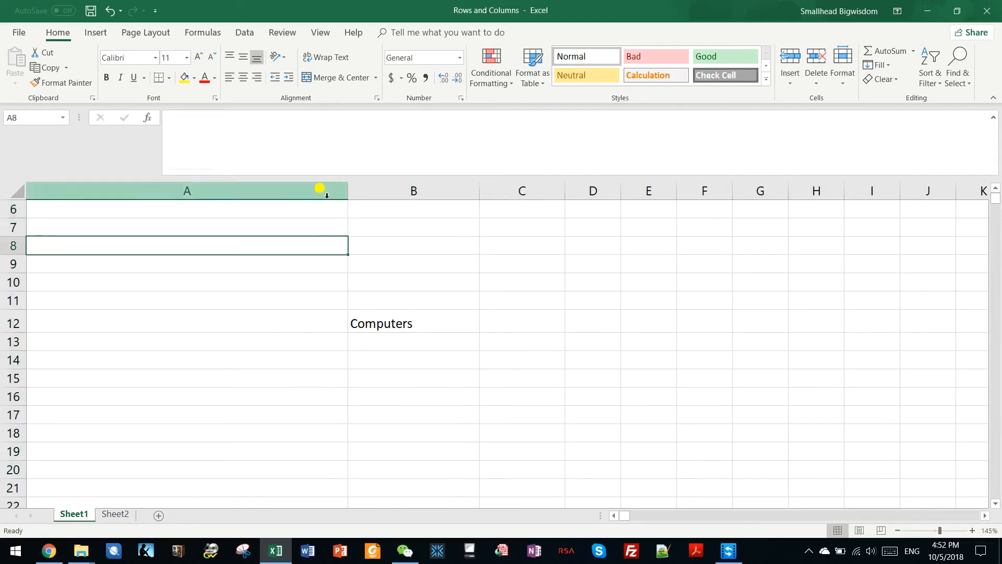
Step: Select columns A through C and resize them together, first wider and finally to one equal narrow width
drag(327, 195, 520, 194)
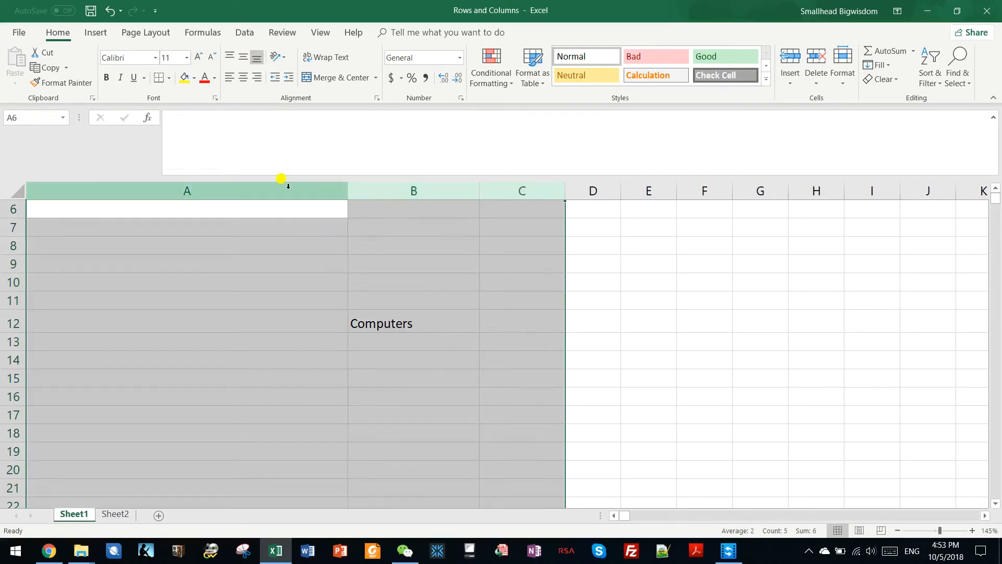
key(Down)
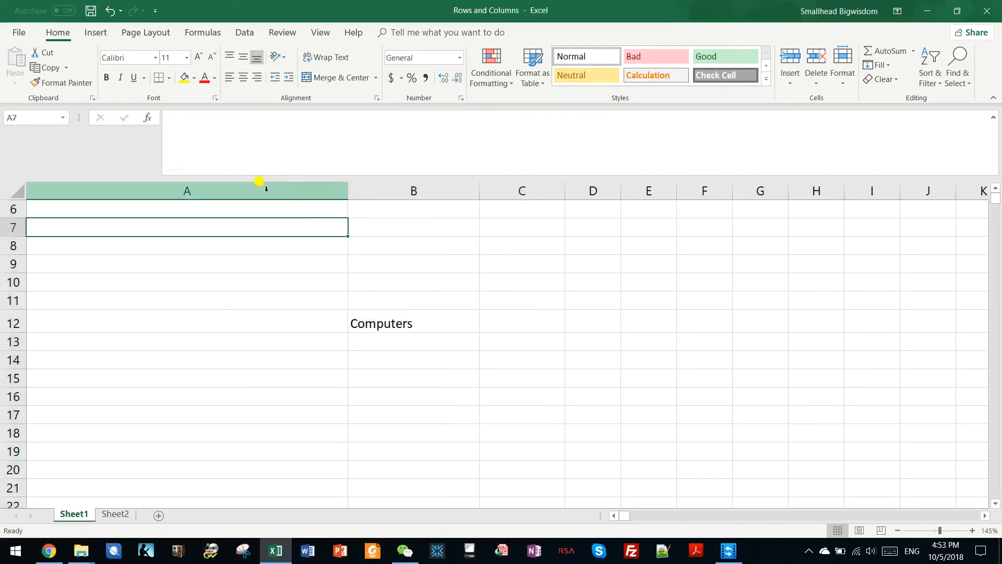
drag(270, 187, 507, 190)
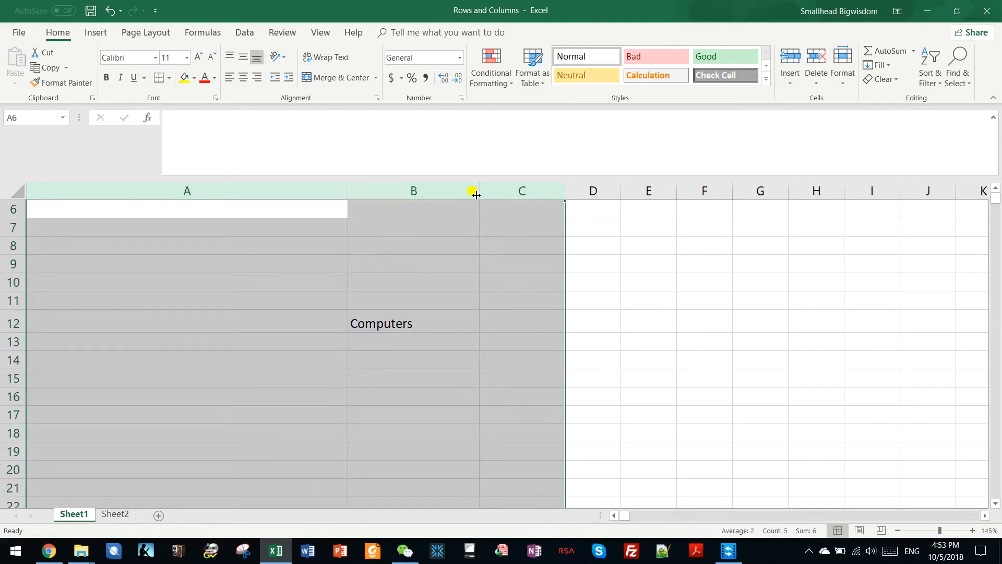
drag(476, 194, 558, 196)
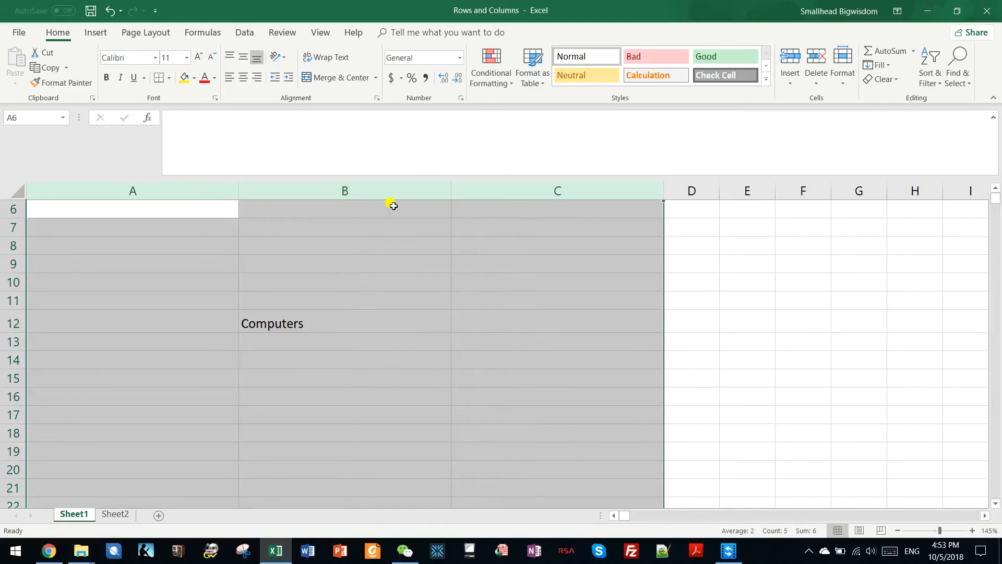
drag(453, 186, 317, 205)
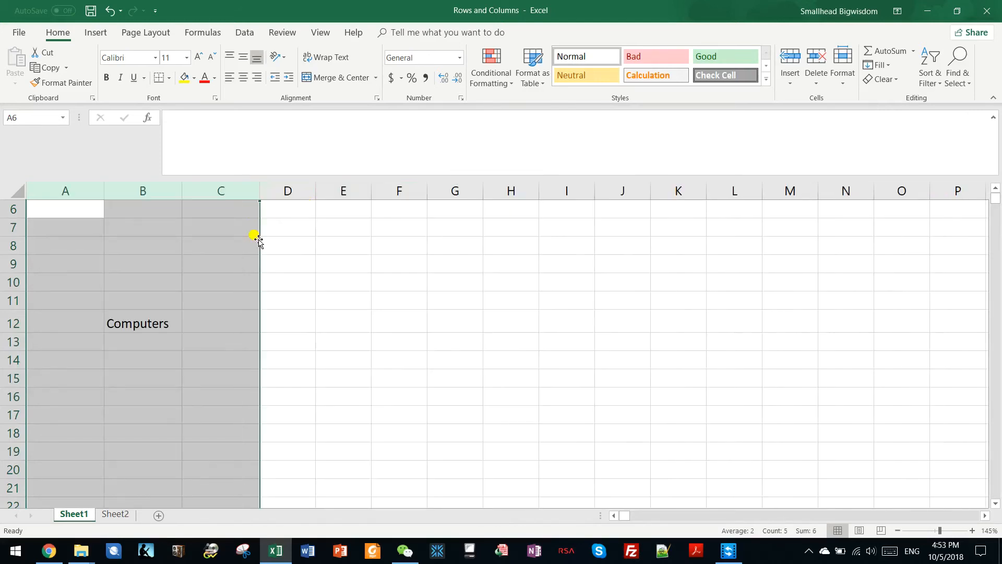
click(238, 247)
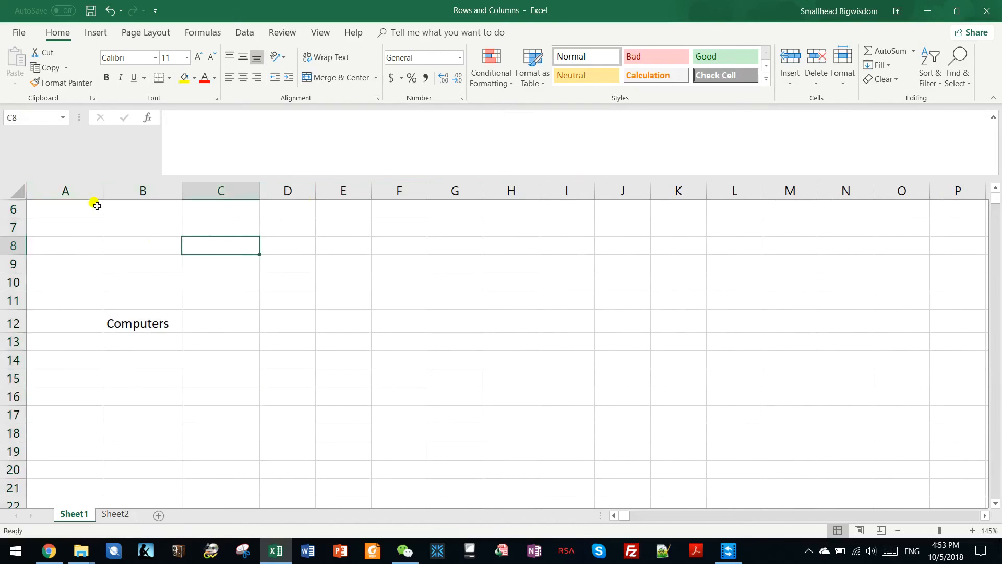
Step: Select the entire sheet and shrink all columns to the same very narrow width
click(17, 192)
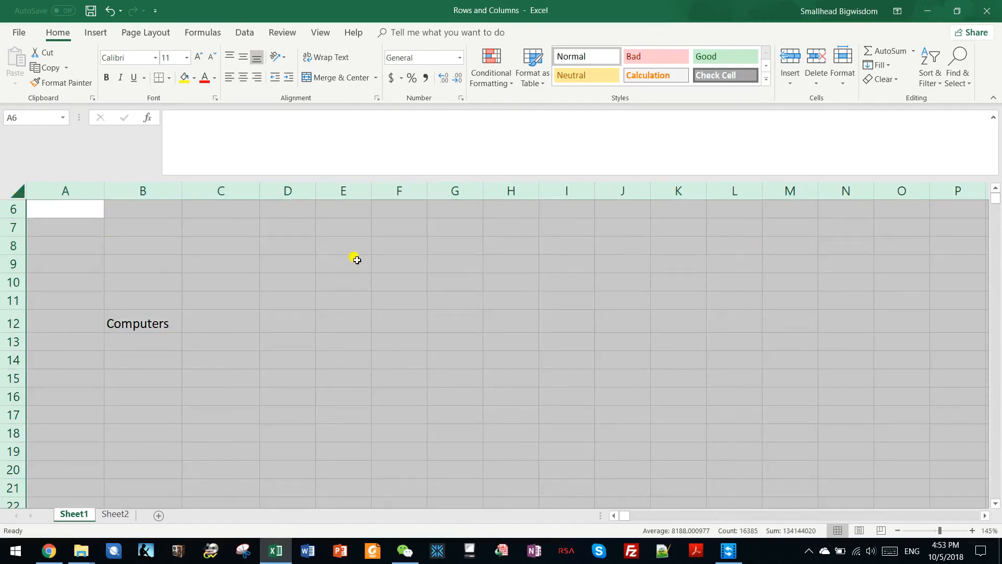
drag(483, 198, 447, 207)
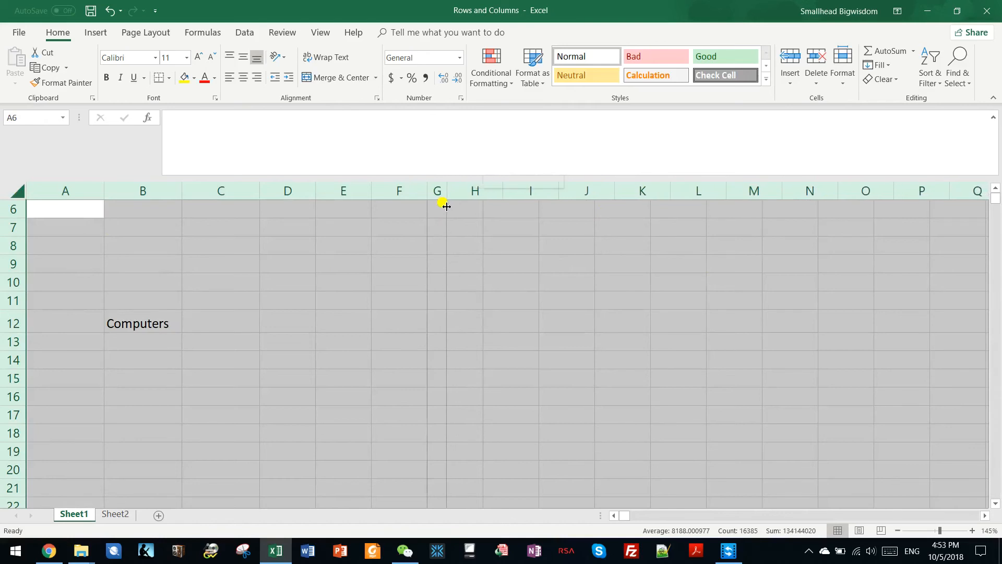
click(139, 205)
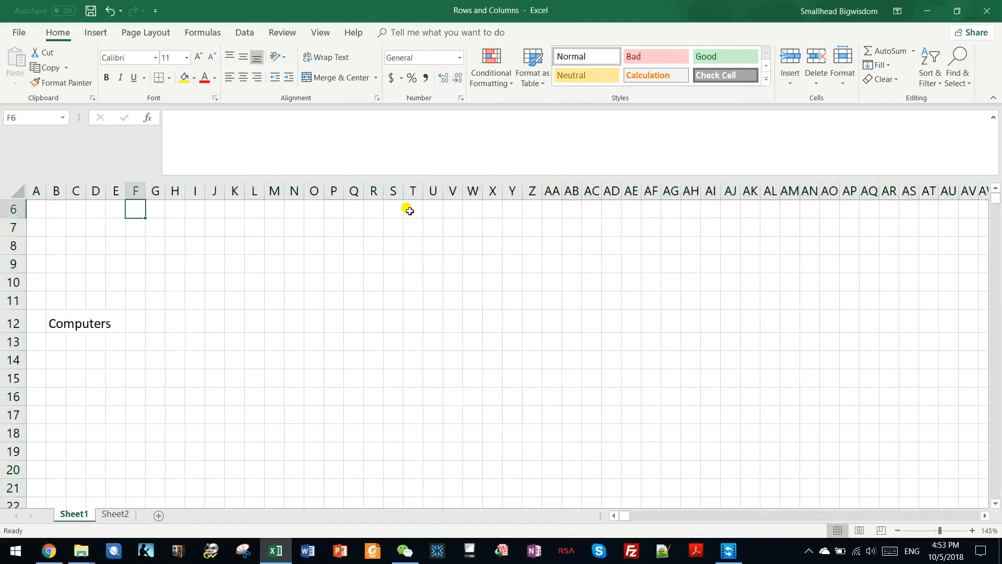
Step: Select rows 7 through 10 and increase their heights together to nearly three times the standard row
drag(13, 228, 14, 282)
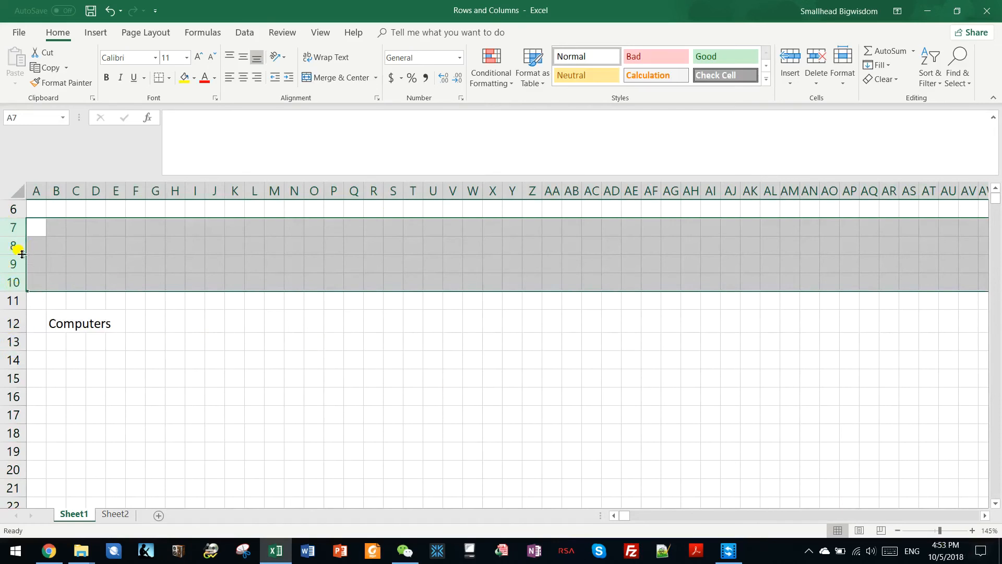
drag(22, 255, 12, 284)
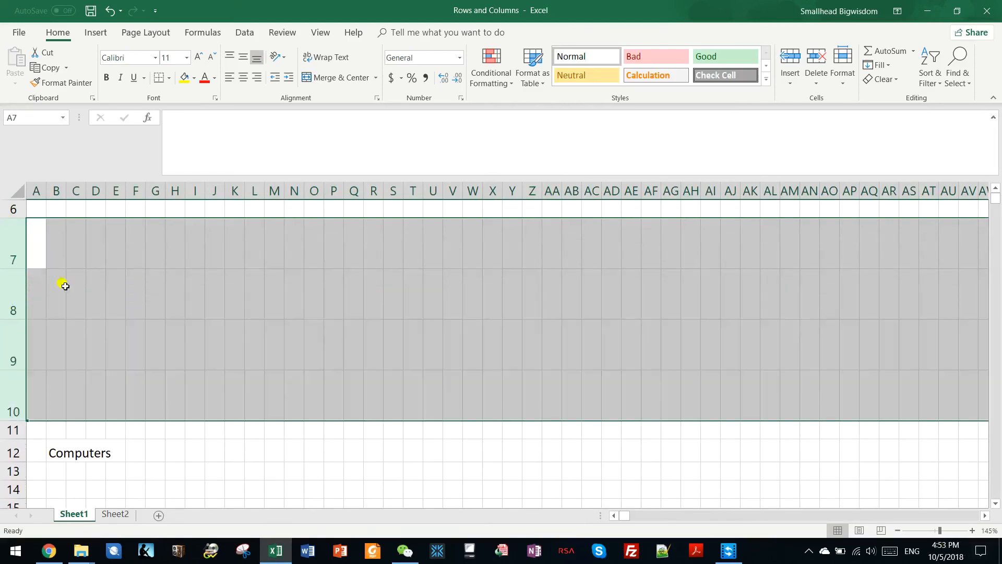
click(86, 248)
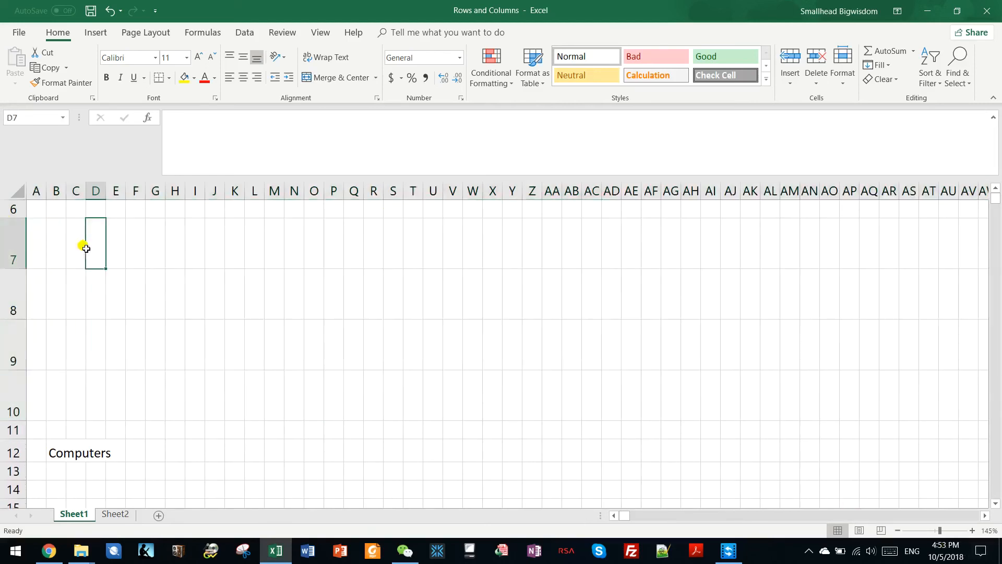
Step: Select the entire sheet and widen all columns equally to about three times their width
click(19, 191)
drag(66, 191, 109, 196)
click(102, 228)
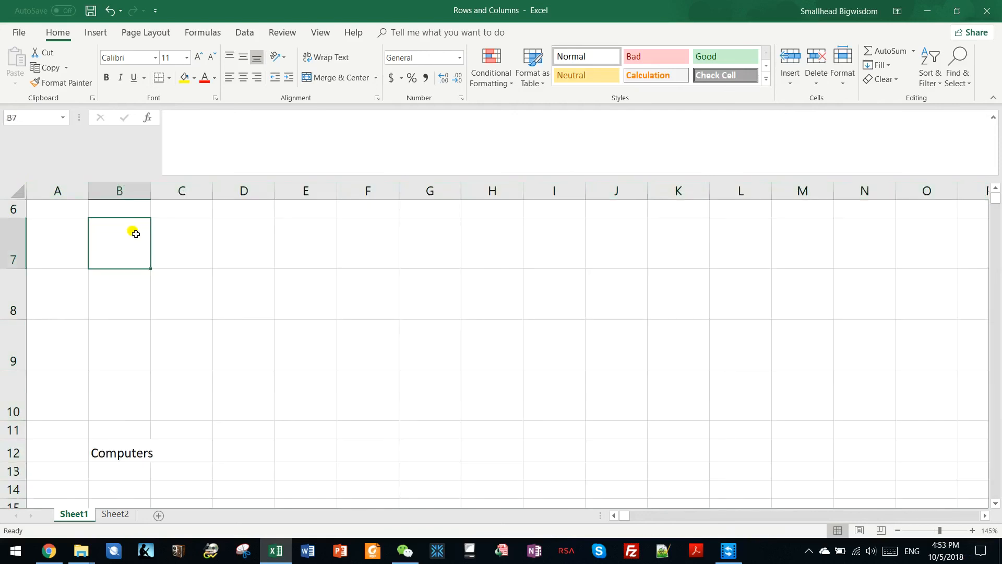